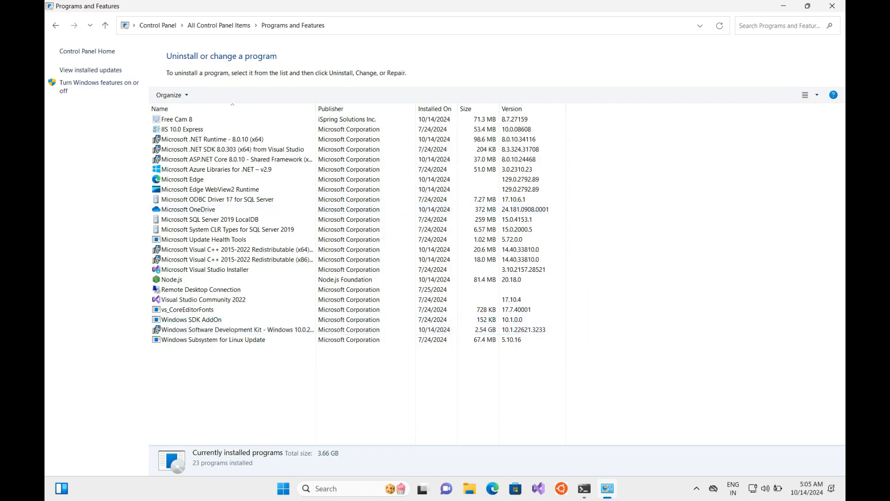
# Step: Open the Start menu after checking that IIS 10.0 Express and .NET 8 are installed
pyautogui.press('super')
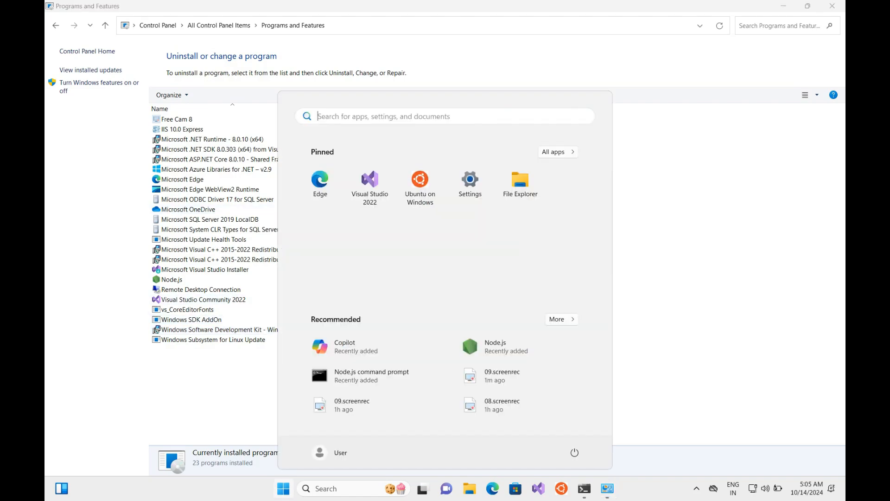
# Step: Launch IIS Manager maximized and expand the server and Sites nodes
pyautogui.write('iis')
pyautogui.press('Return')
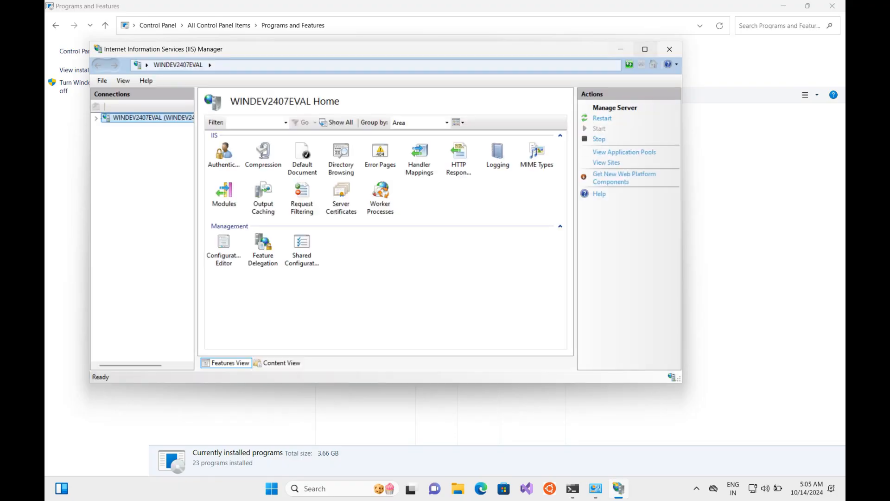
pyautogui.click(645, 49)
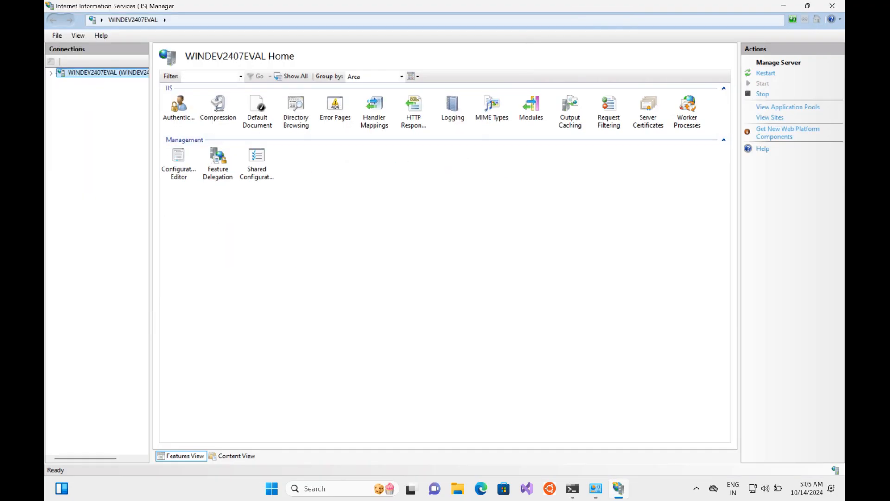
pyautogui.click(51, 74)
pyautogui.click(61, 92)
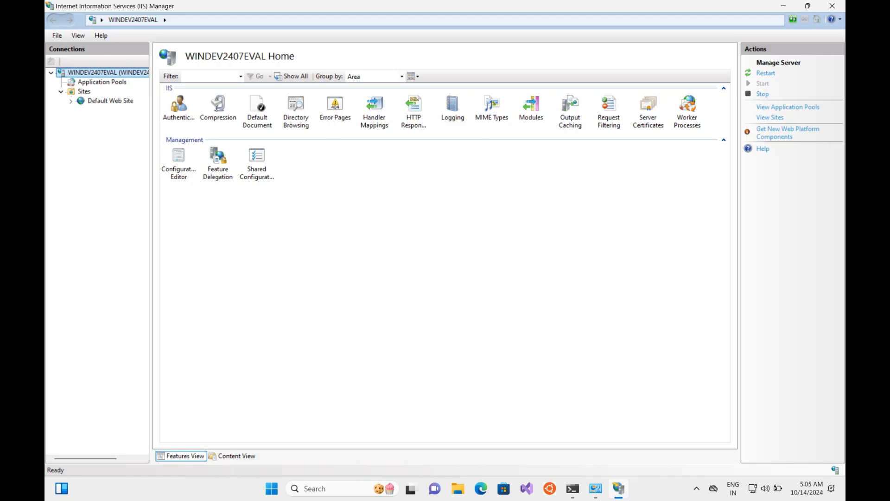
# Step: Minimize IIS Manager and bring up a File Explorer window
pyautogui.press('Tab')
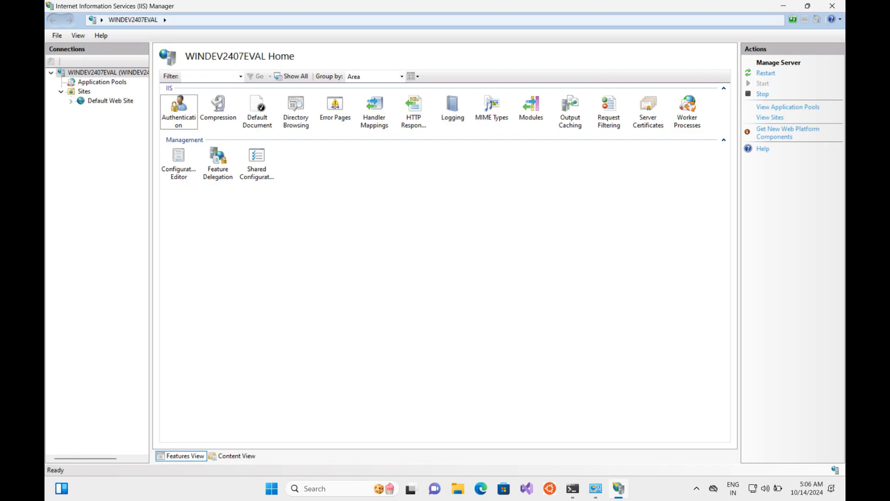
pyautogui.click(784, 7)
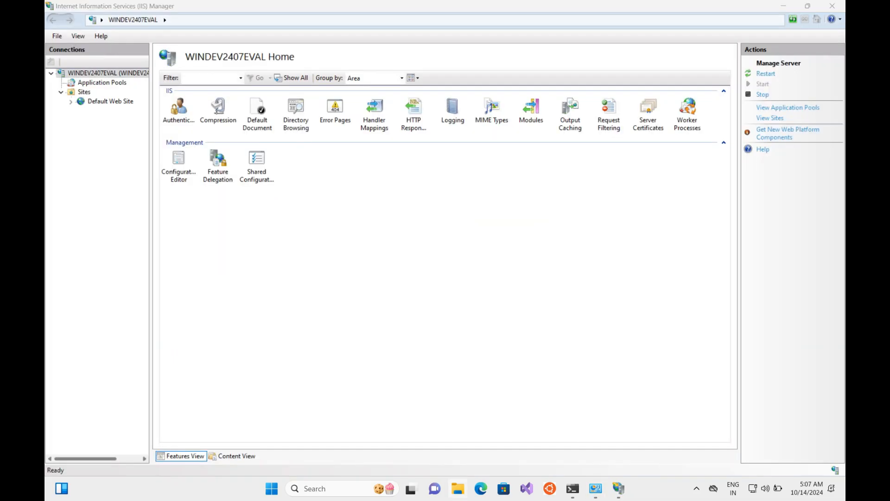
pyautogui.click(458, 488)
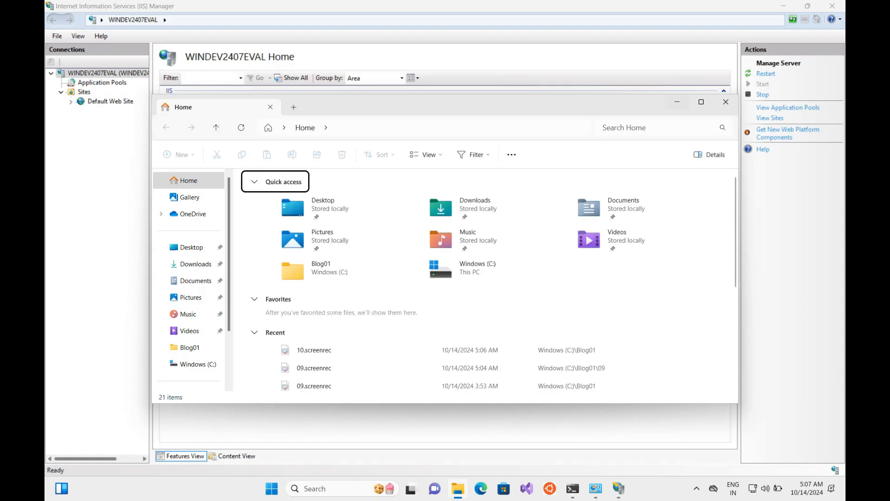
# Step: Create an Export-Certificate folder on C: and search Start for 'power'
pyautogui.click(193, 364)
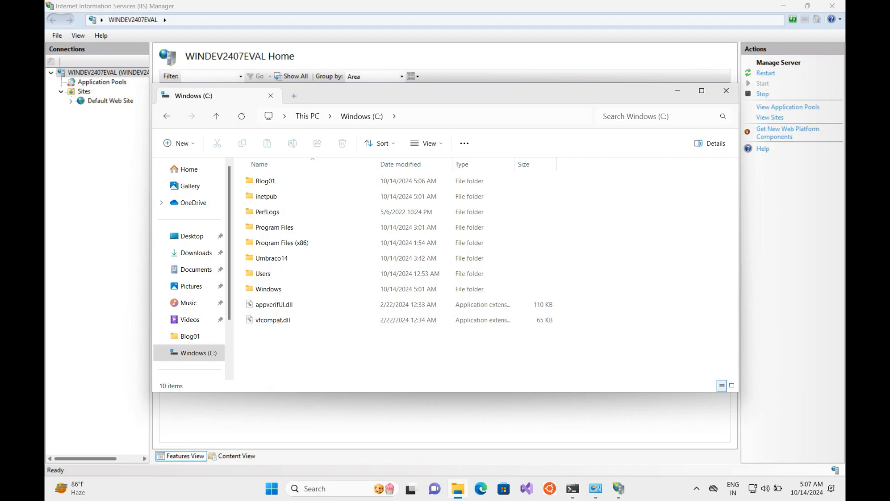
pyautogui.rightClick(324, 280)
pyautogui.moveTo(357, 341)
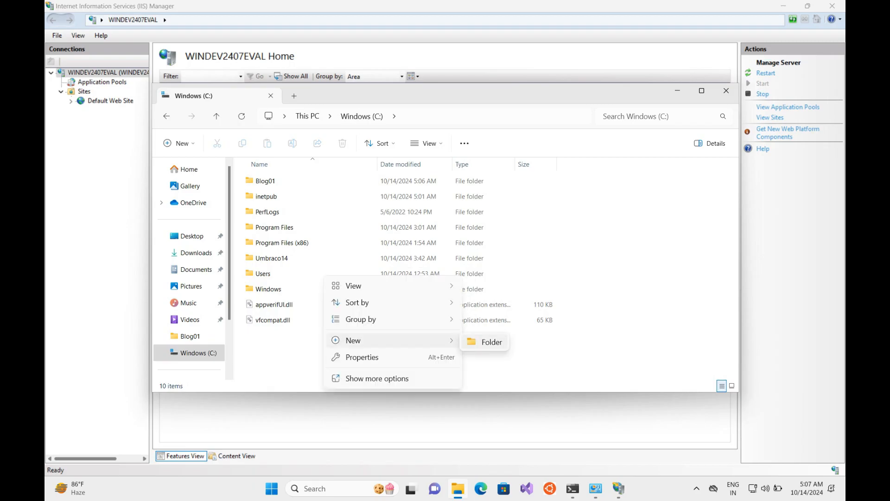
pyautogui.click(466, 342)
pyautogui.write('Export-Certificate')
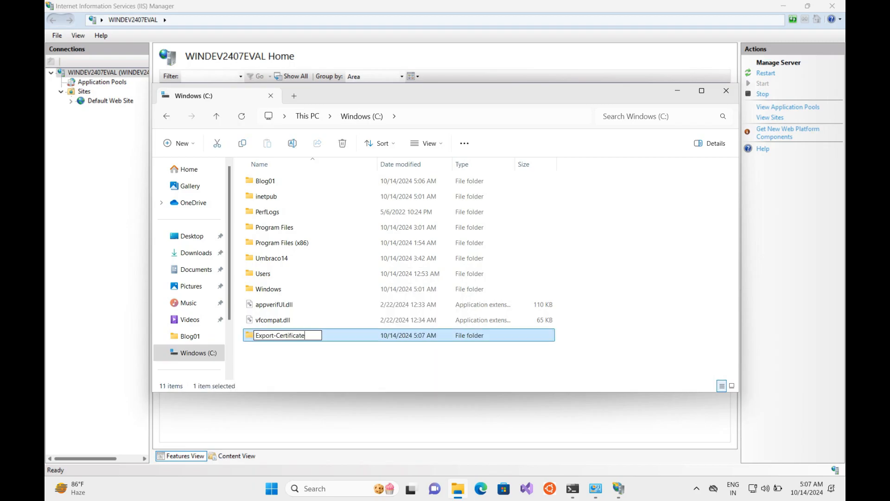
pyautogui.press('Return')
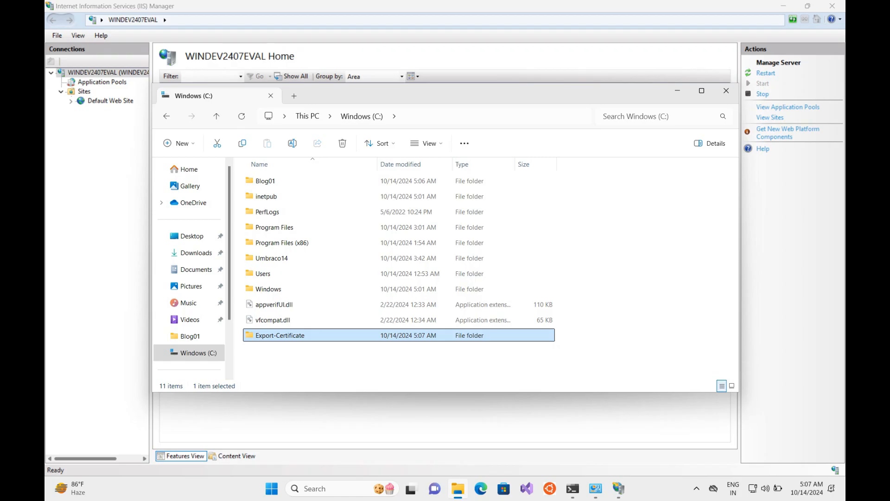
pyautogui.press('super')
pyautogui.write('power')
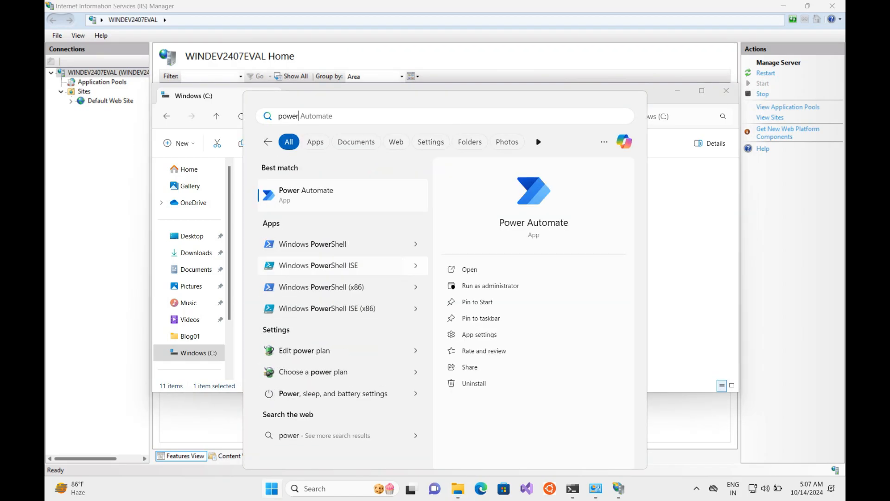
# Step: Start PowerShell ISE as administrator and paste the certificate script into a new script
pyautogui.click(415, 266)
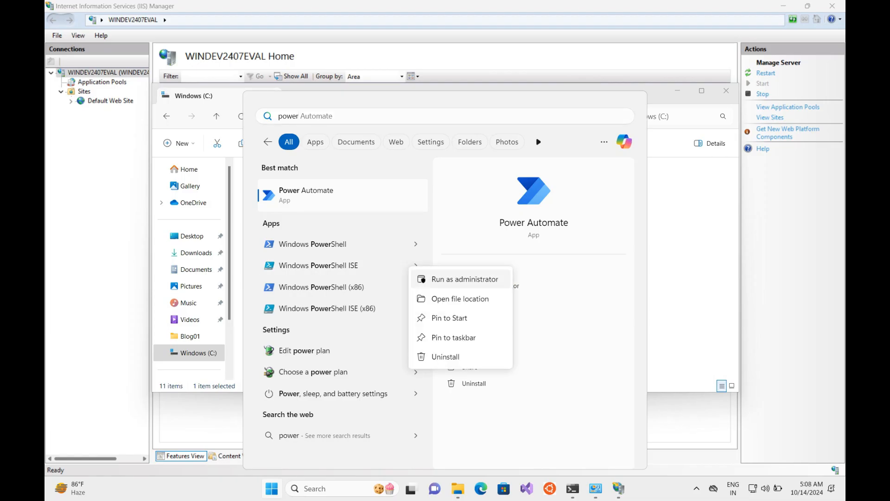
pyautogui.click(465, 282)
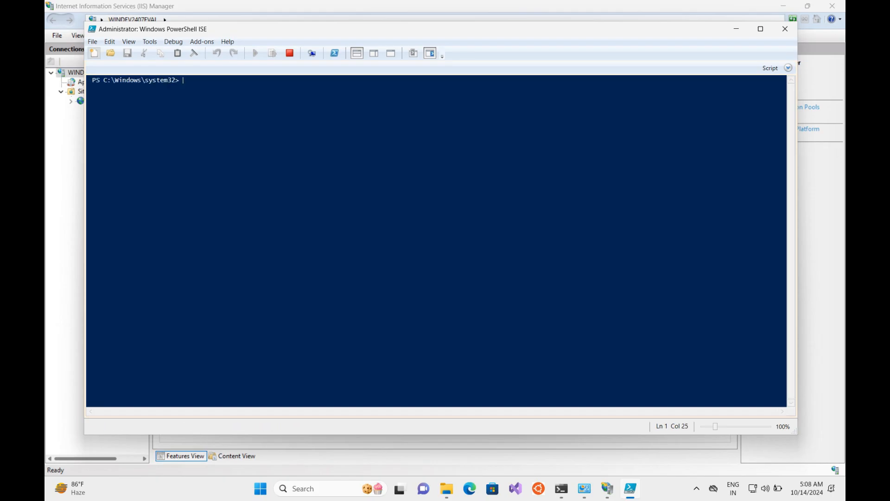
pyautogui.click(94, 54)
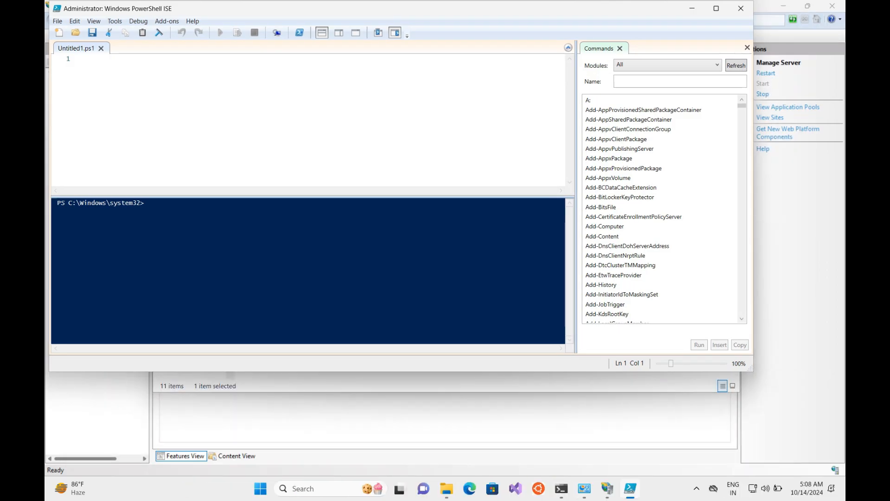
pyautogui.rightClick(279, 111)
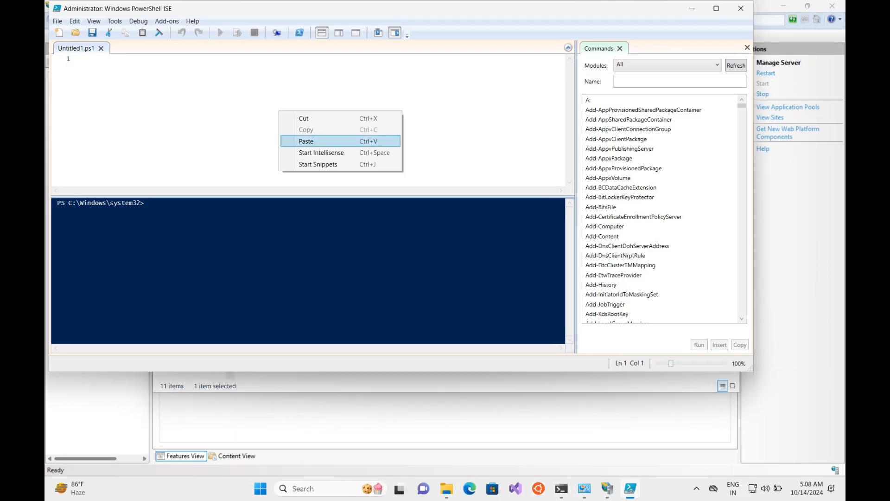
pyautogui.click(306, 141)
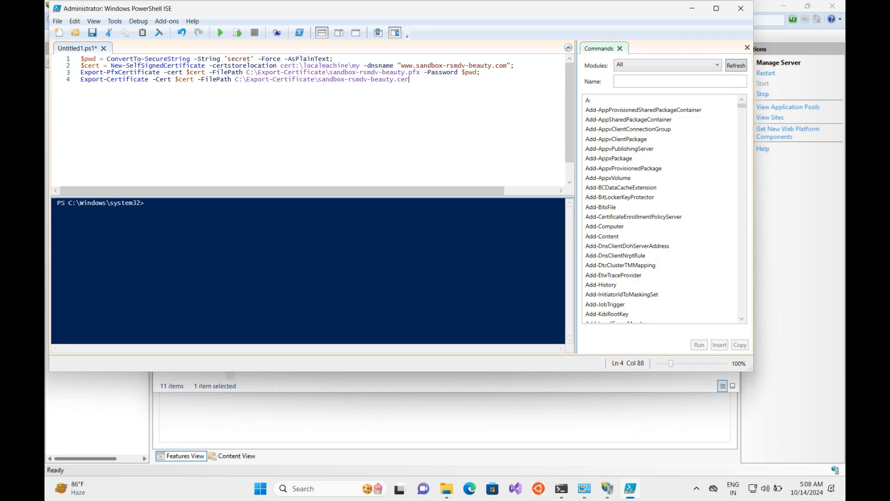
# Step: Replace the certificate's domain name on line 2 with myweb.local
pyautogui.click(419, 65)
pyautogui.moveTo(417, 65)
pyautogui.mouseDown()
pyautogui.moveTo(498, 65)
pyautogui.moveTo(401, 65)
pyautogui.mouseUp()
pyautogui.click(499, 65)
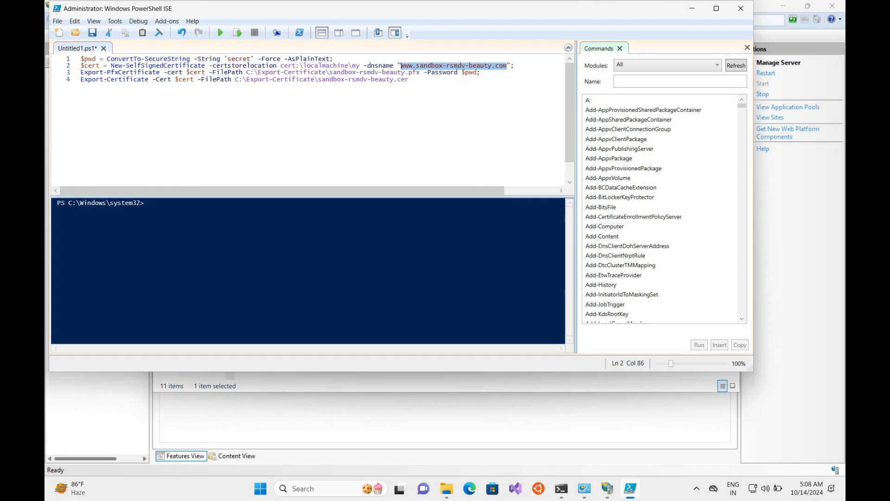
pyautogui.press('Delete')
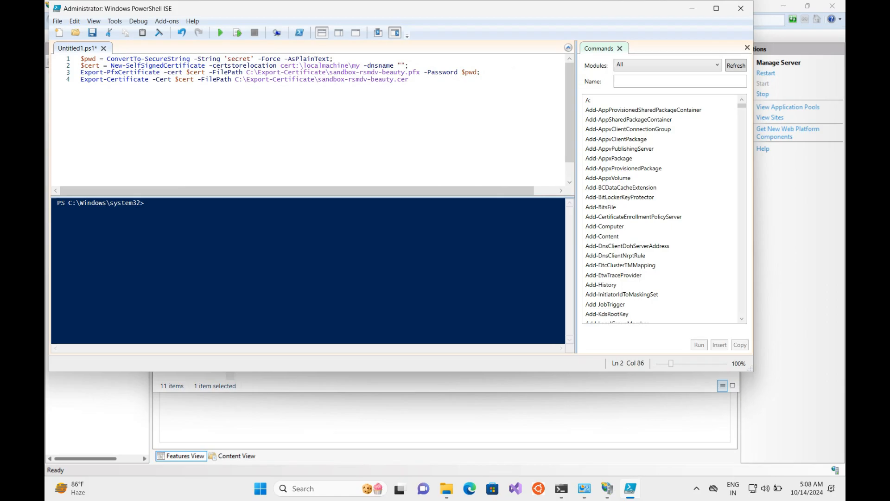
pyautogui.write('my')
pyautogui.write('web.l')
pyautogui.write('ocal')
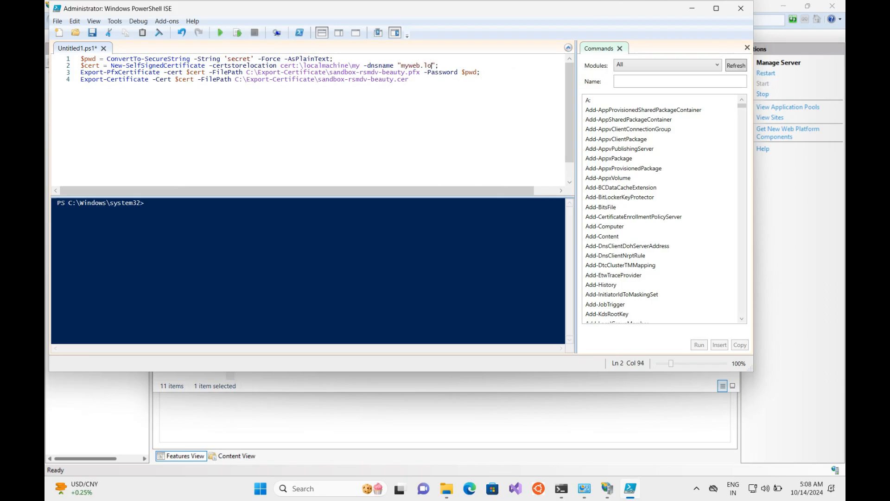
pyautogui.hotkey('ctrl', 'shift', 'Left')
pyautogui.hotkey('ctrl', 'shift', 'Left')
pyautogui.hotkey('ctrl', 'shift', 'Left')
pyautogui.hotkey('ctrl', 'c')
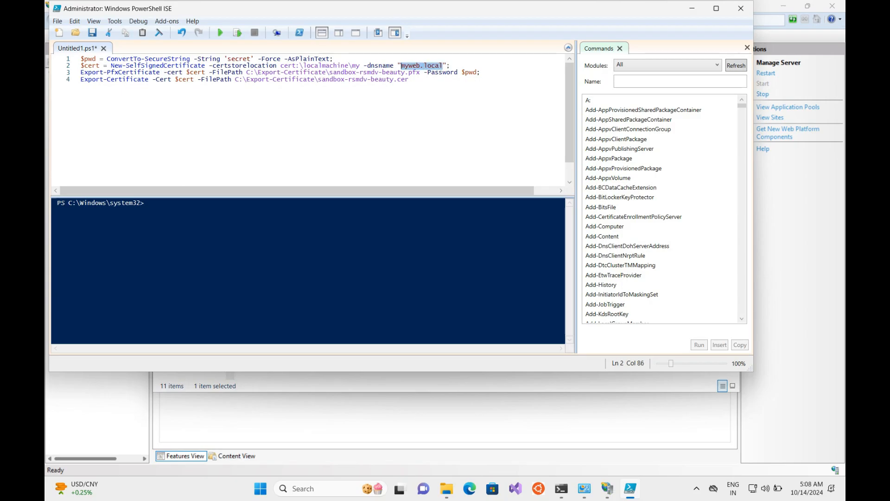
# Step: Rename the .pfx and .cer export files to myweb.local and run the script
pyautogui.press('Down')
pyautogui.press('Right')
pyautogui.hotkey('ctrl', 'shift', 'Left')
pyautogui.hotkey('ctrl', 'shift', 'Left')
pyautogui.hotkey('ctrl', 'shift', 'Left')
pyautogui.hotkey('ctrl', 'shift', 'Left')
pyautogui.hotkey('ctrl', 'shift', 'Left')
pyautogui.hotkey('ctrl', 'v')
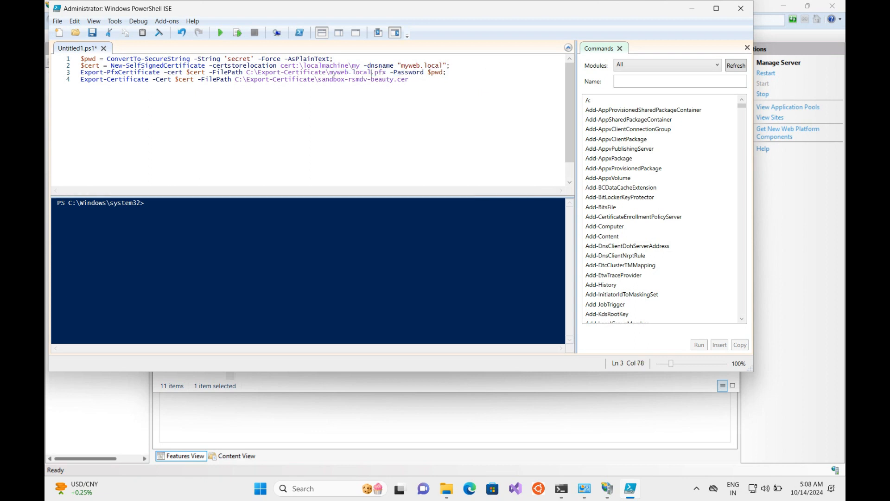
pyautogui.press('Down')
pyautogui.hotkey('ctrl', 'Right')
pyautogui.hotkey('ctrl', 'Right')
pyautogui.hotkey('ctrl', 'shift', 'Left')
pyautogui.hotkey('ctrl', 'shift', 'Left')
pyautogui.hotkey('ctrl', 'shift', 'Left')
pyautogui.hotkey('ctrl', 'shift', 'Left')
pyautogui.hotkey('ctrl', 'shift', 'Left')
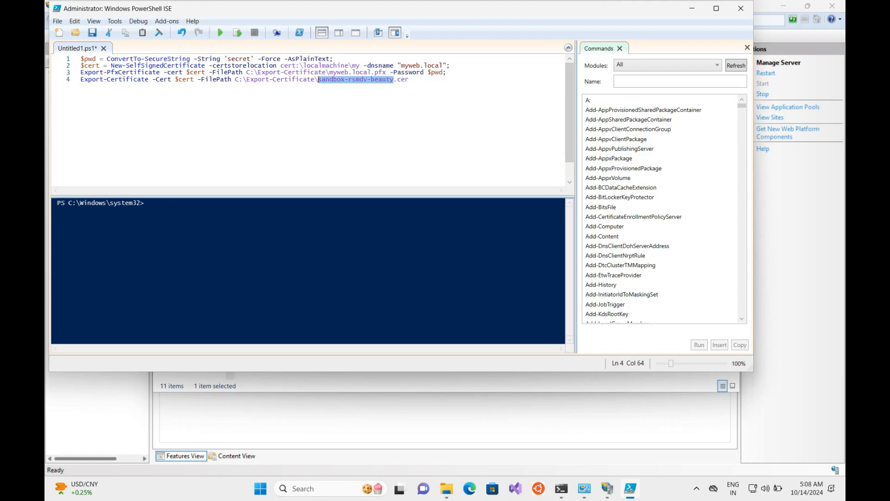
pyautogui.hotkey('ctrl', 'v')
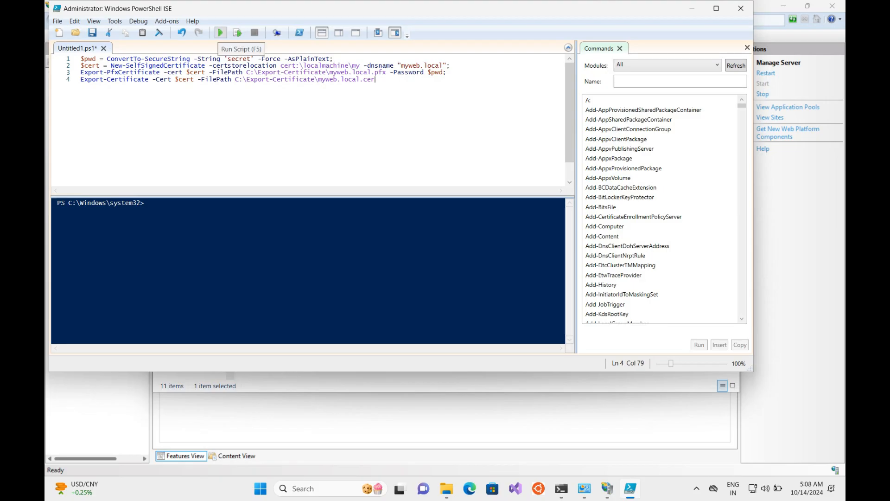
pyautogui.click(220, 33)
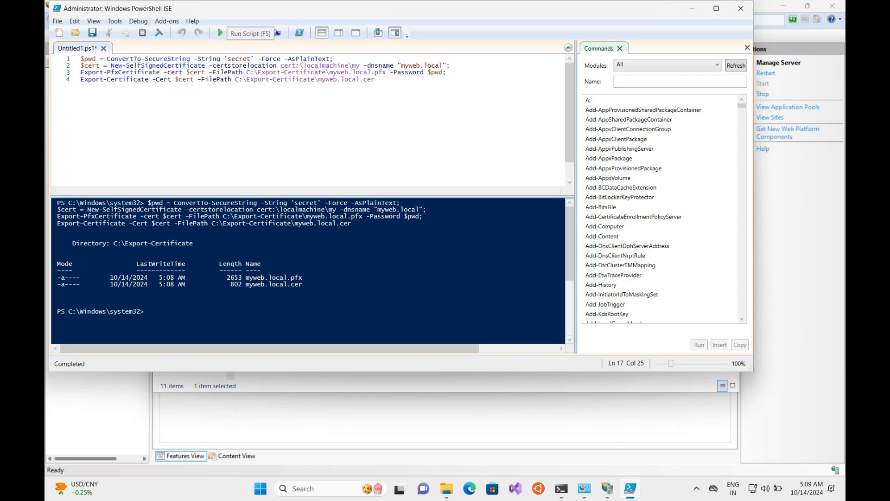
pyautogui.hotkey('alt', 'Tab')
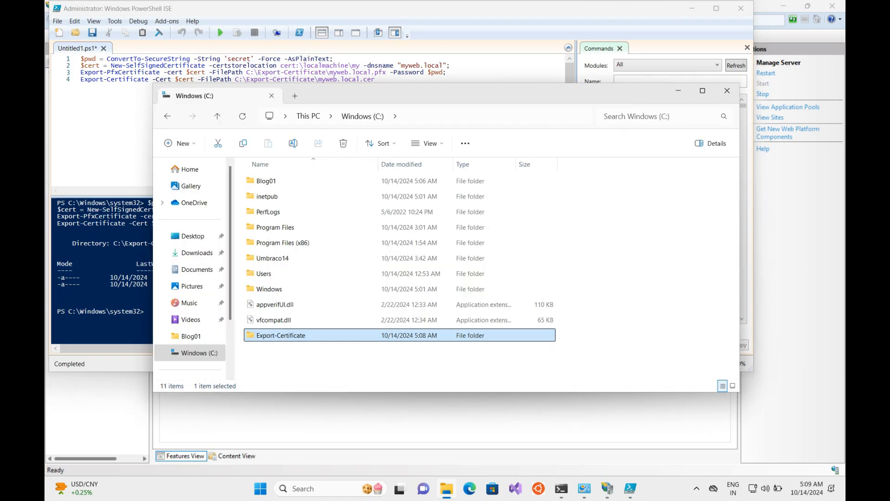
# Step: Open Export-Certificate, begin a Local Machine import of myweb.local.pfx, then cancel it
pyautogui.press('Return')
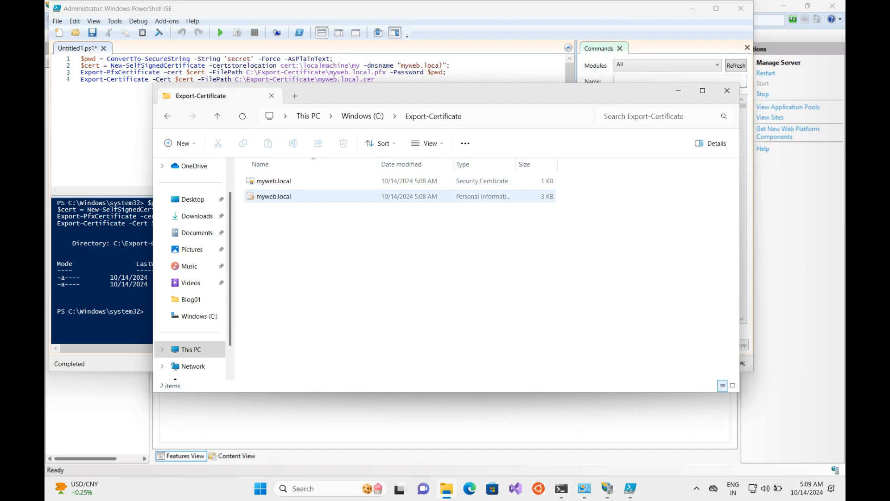
pyautogui.doubleClick(273, 196)
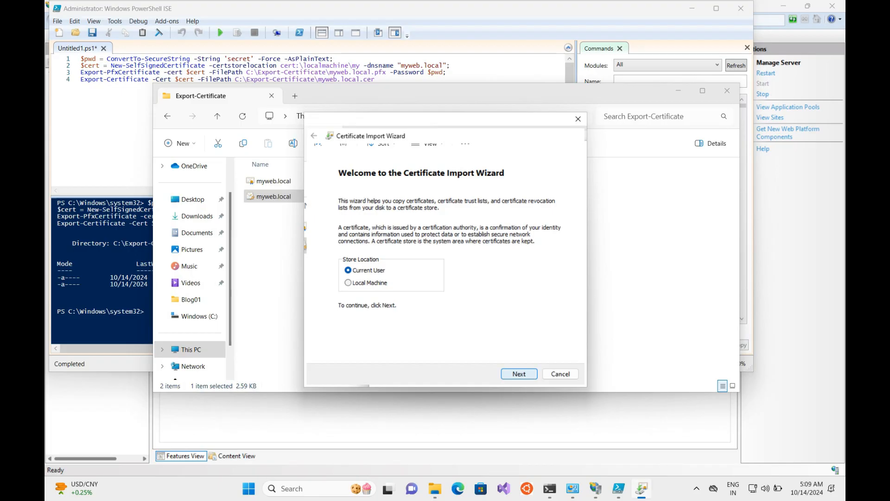
pyautogui.click(347, 282)
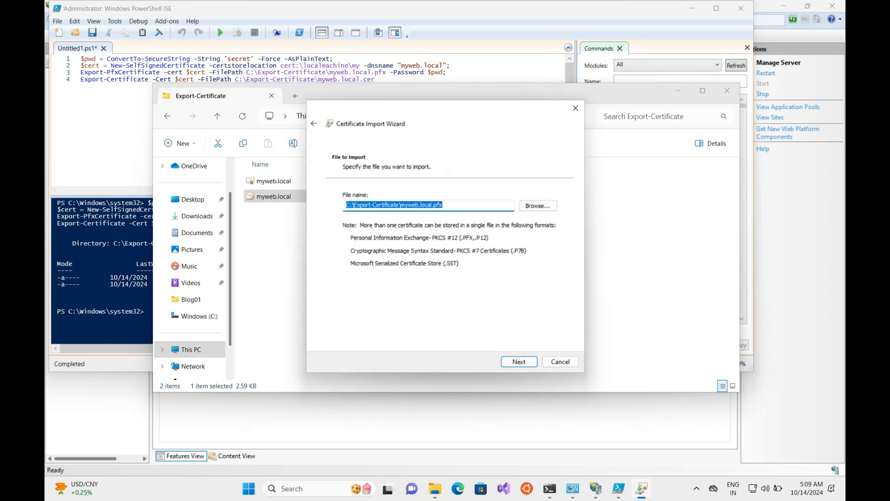
pyautogui.press('Return')
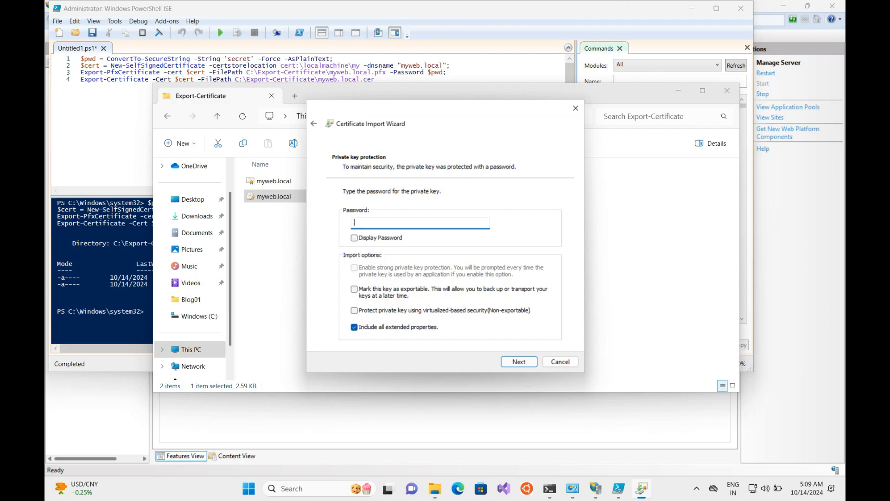
pyautogui.click(560, 362)
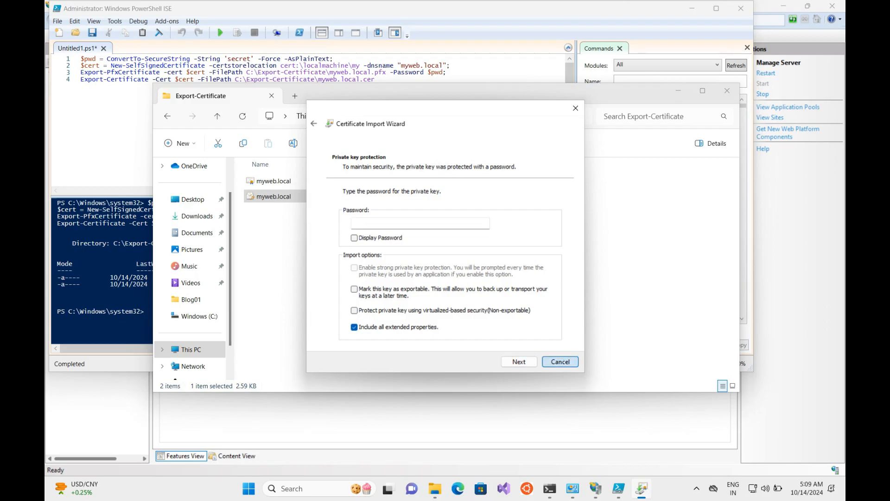
# Step: Install myweb.local.cer for Local Machine into Trusted Root Certification Authorities
pyautogui.doubleClick(274, 181)
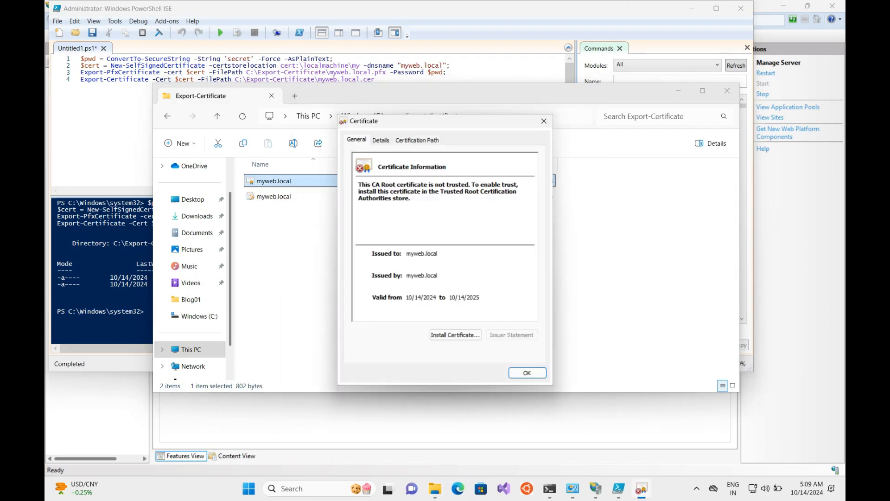
pyautogui.click(456, 334)
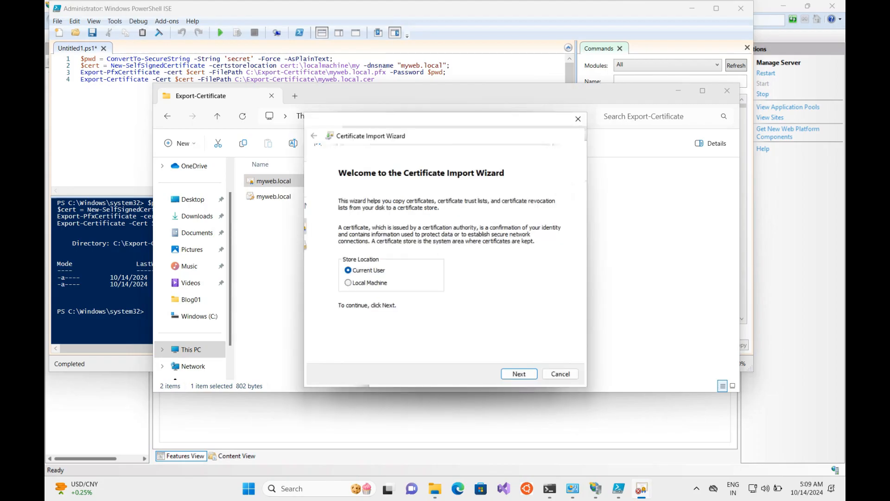
pyautogui.click(362, 283)
pyautogui.click(519, 374)
pyautogui.click(353, 242)
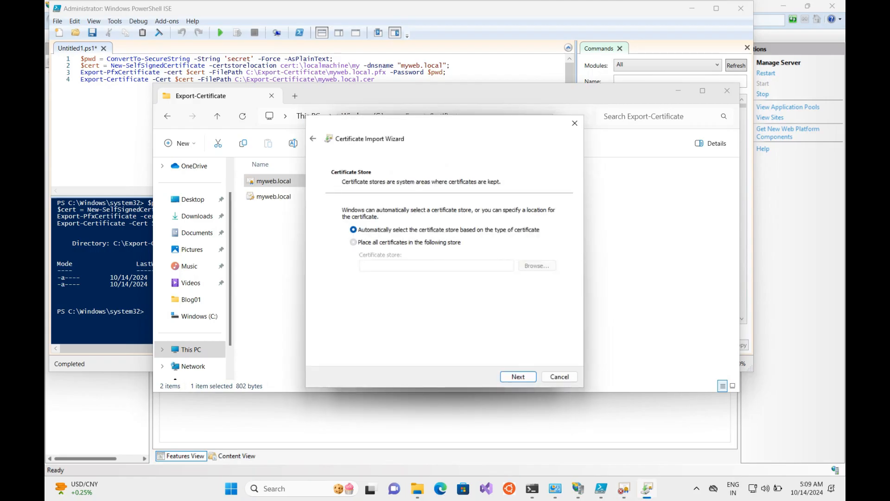
pyautogui.click(537, 266)
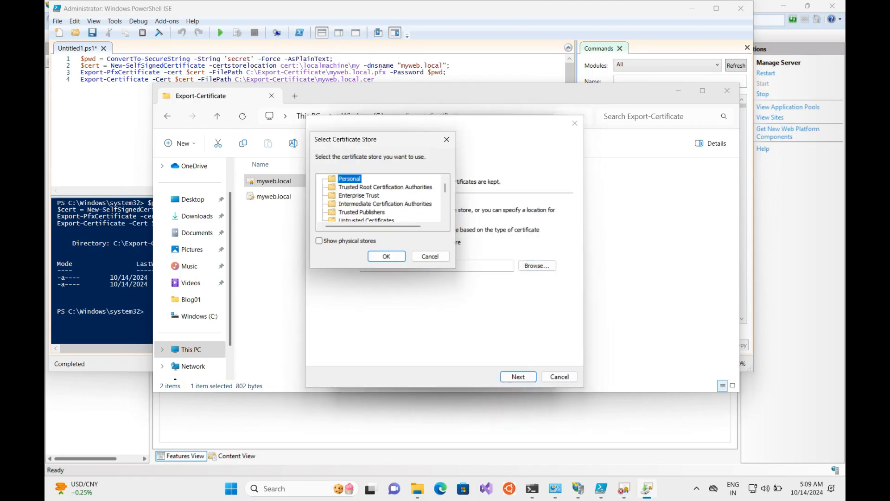
pyautogui.click(386, 188)
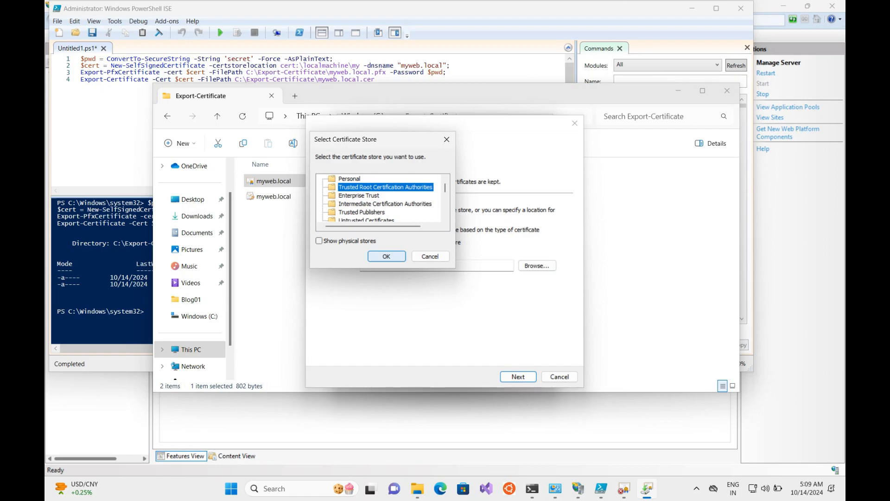
pyautogui.click(387, 256)
# Step: Finish the import, close the certificate window, and return to IIS Manager
pyautogui.click(518, 376)
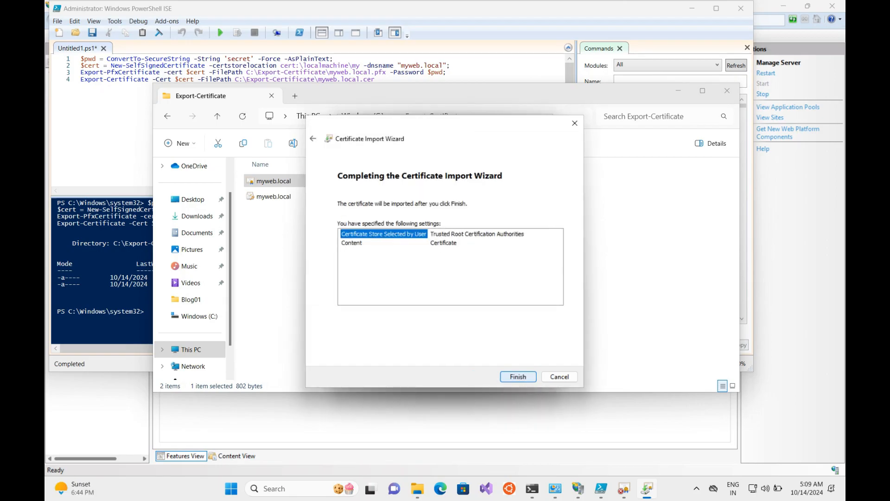
pyautogui.click(518, 376)
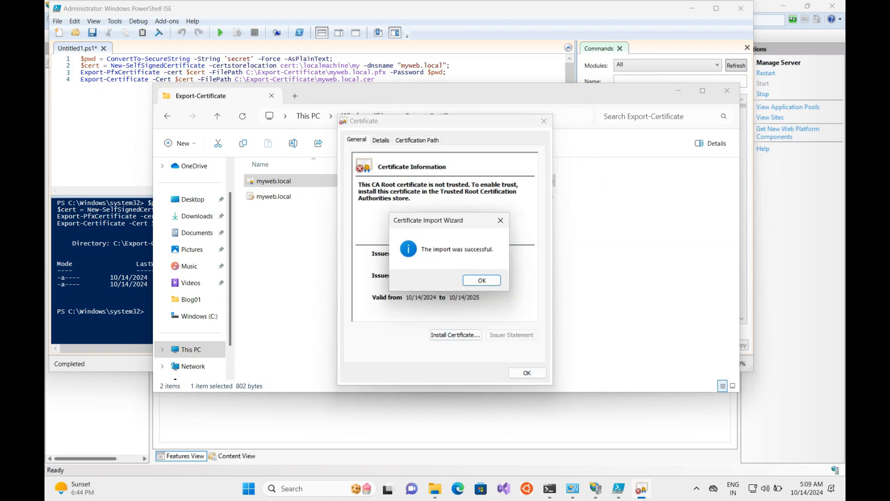
pyautogui.click(482, 280)
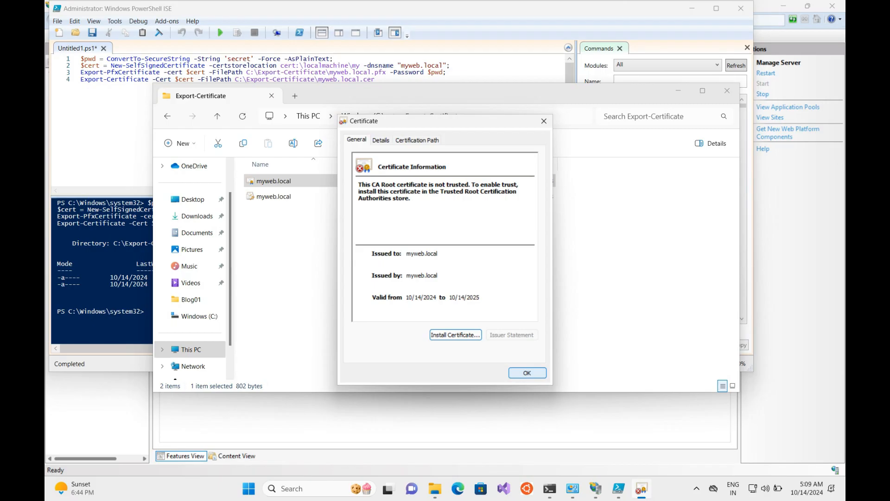
pyautogui.click(528, 373)
pyautogui.click(607, 489)
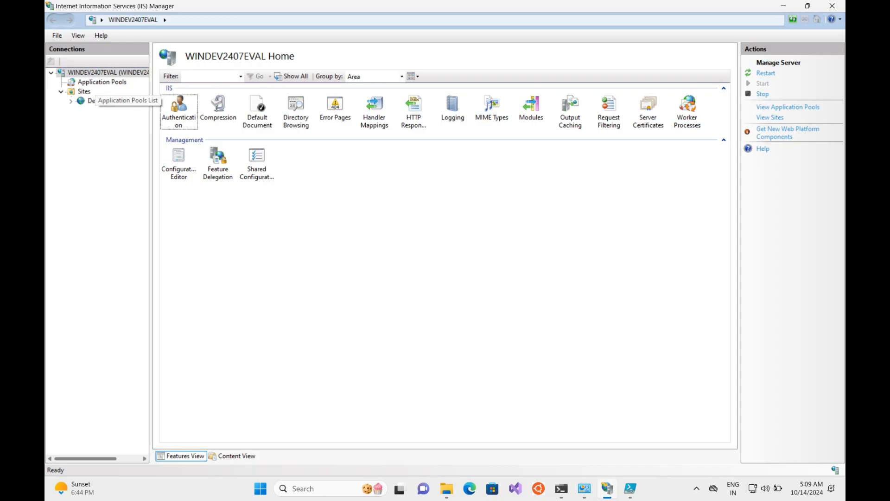
# Step: Confirm myweb.local is listed in Server Certificates, then start adding a website under Sites
pyautogui.click(94, 73)
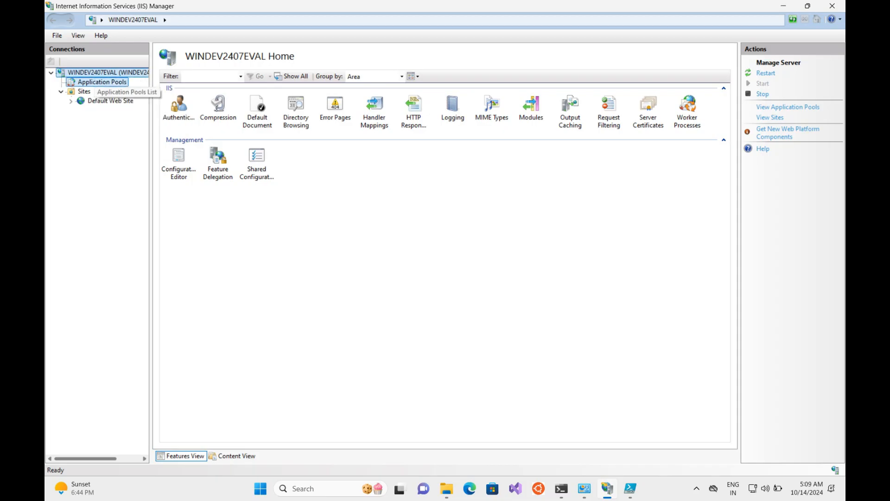
pyautogui.click(95, 82)
pyautogui.click(93, 73)
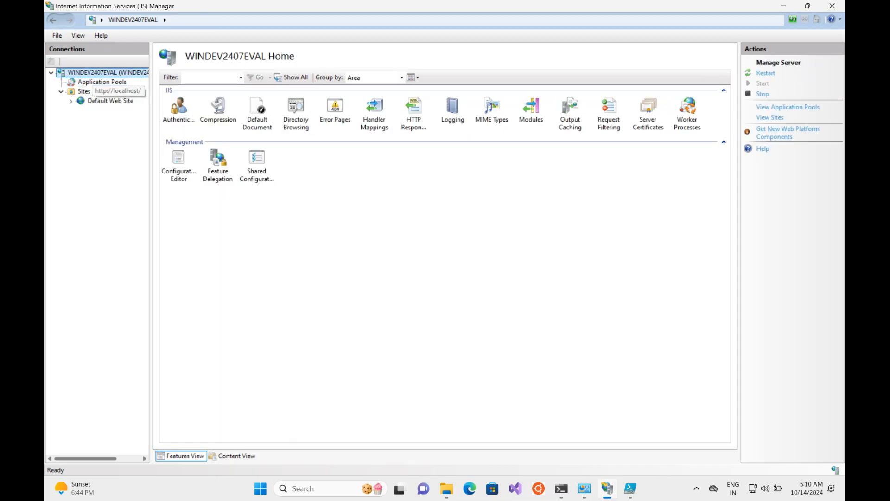
pyautogui.doubleClick(648, 112)
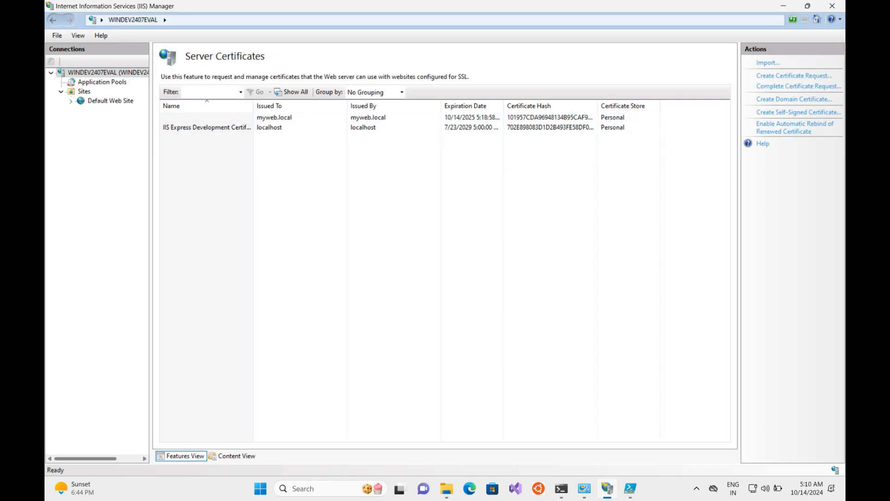
pyautogui.rightClick(86, 92)
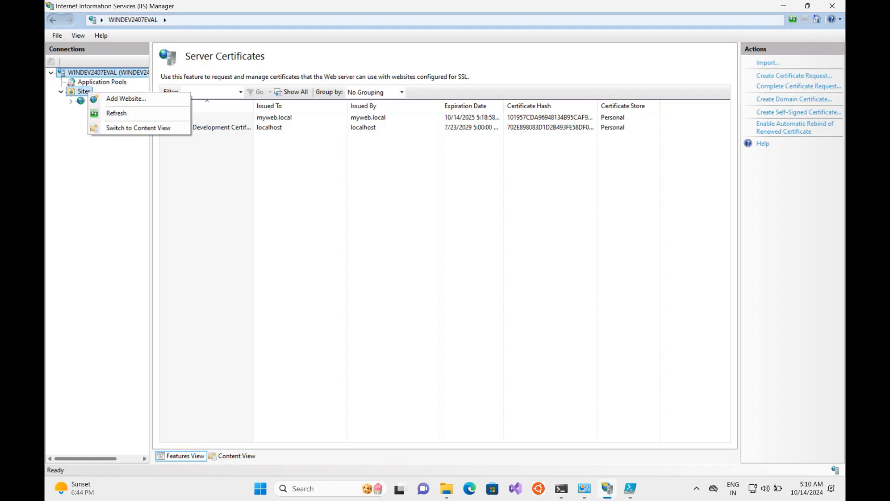
pyautogui.click(125, 99)
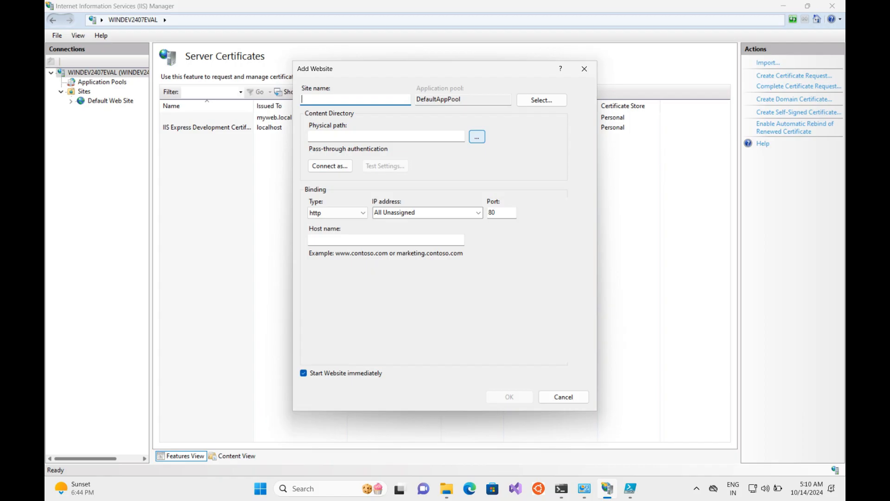
# Step: Name the site myweb.local with physical path C:\Umbraco14\myweb and host name myweb.local
pyautogui.click(477, 137)
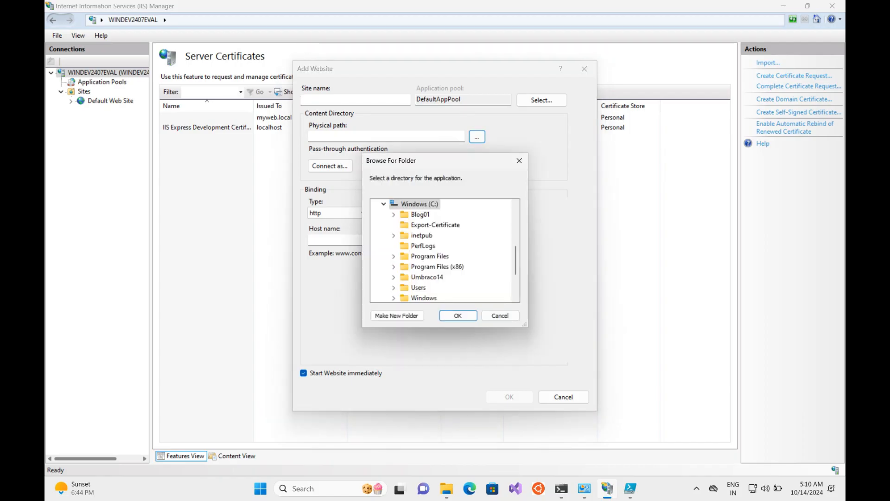
pyautogui.click(394, 277)
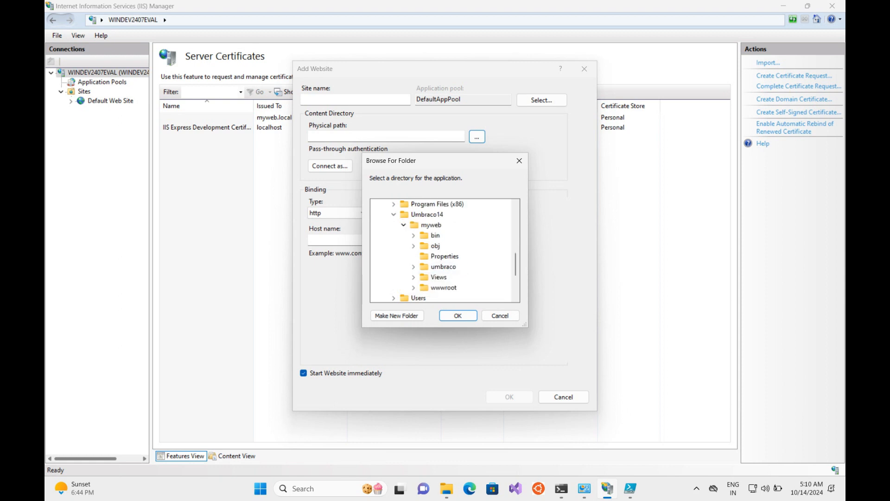
pyautogui.click(431, 225)
pyautogui.press('Return')
pyautogui.click(355, 100)
pyautogui.write('mywe')
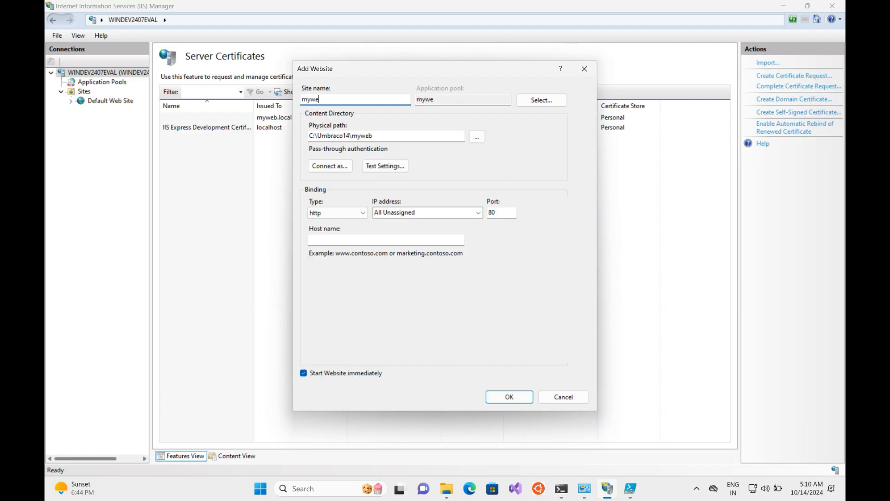
pyautogui.write('b.local')
pyautogui.hotkey('ctrl', 'a')
pyautogui.hotkey('ctrl', 'c')
pyautogui.click(386, 240)
pyautogui.hotkey('ctrl', 'v')
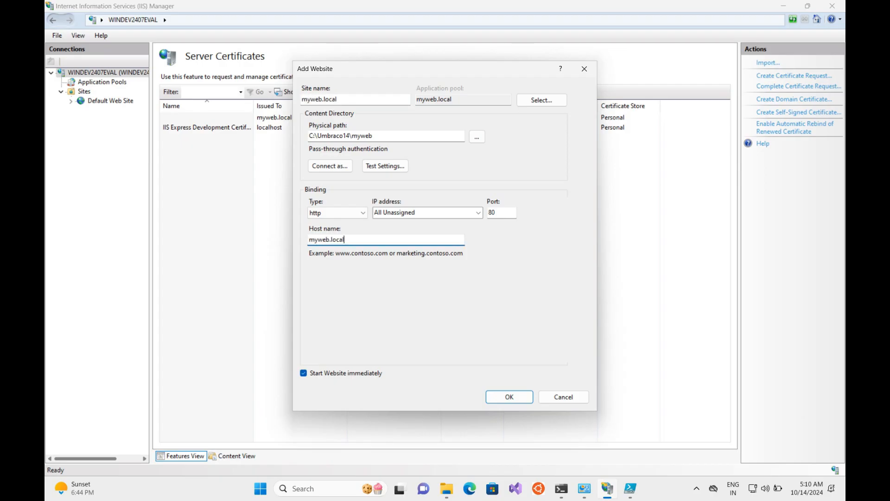
# Step: Bind it as https on All Unassigned with the myweb.local certificate and create it
pyautogui.click(479, 212)
pyautogui.click(394, 223)
pyautogui.click(337, 212)
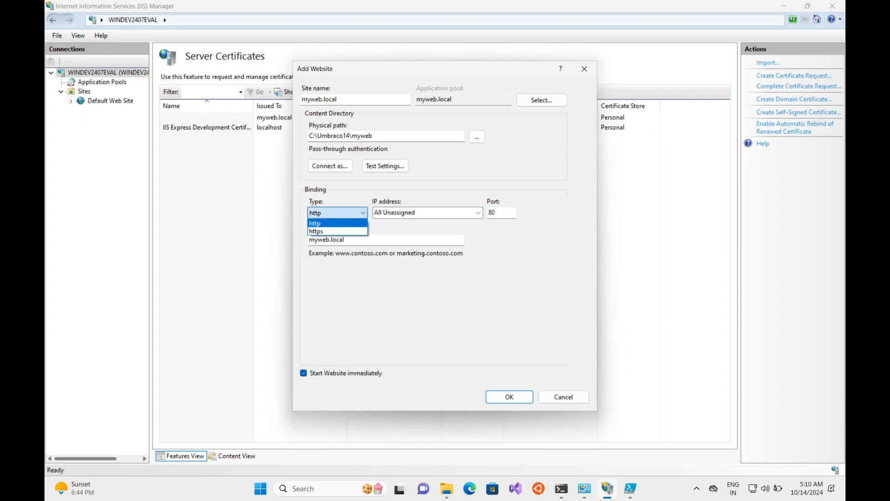
pyautogui.click(337, 231)
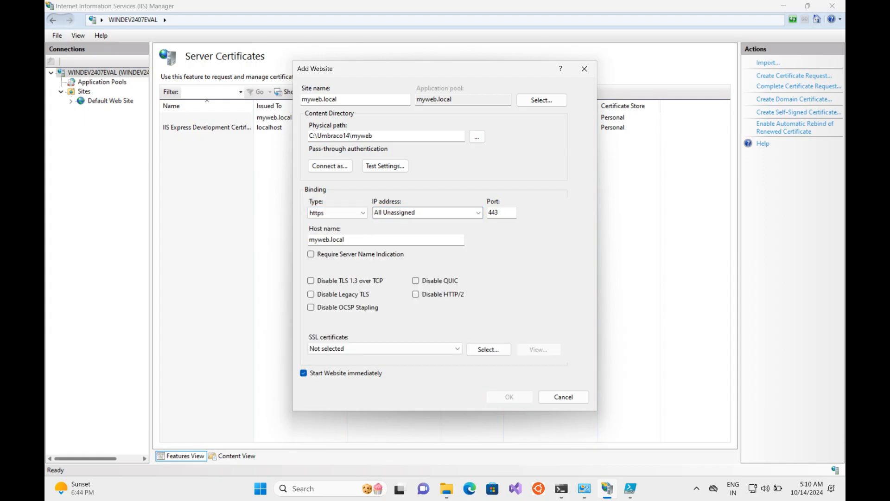
pyautogui.click(385, 348)
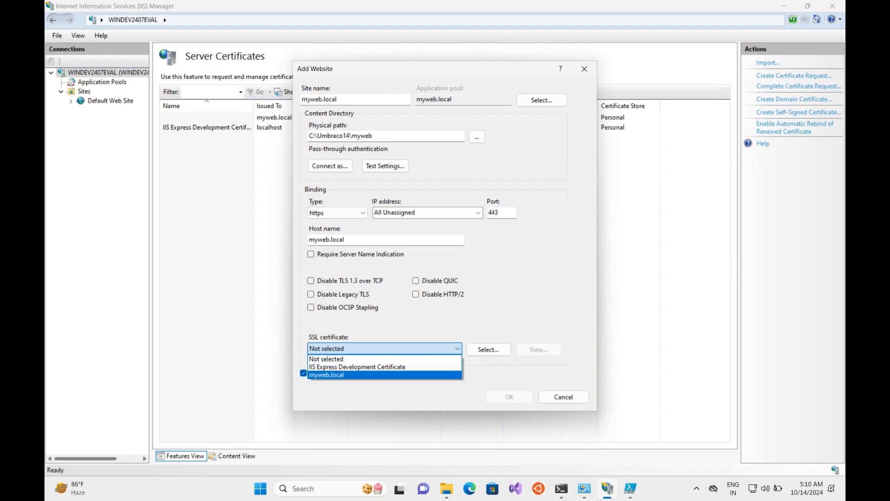
pyautogui.click(385, 375)
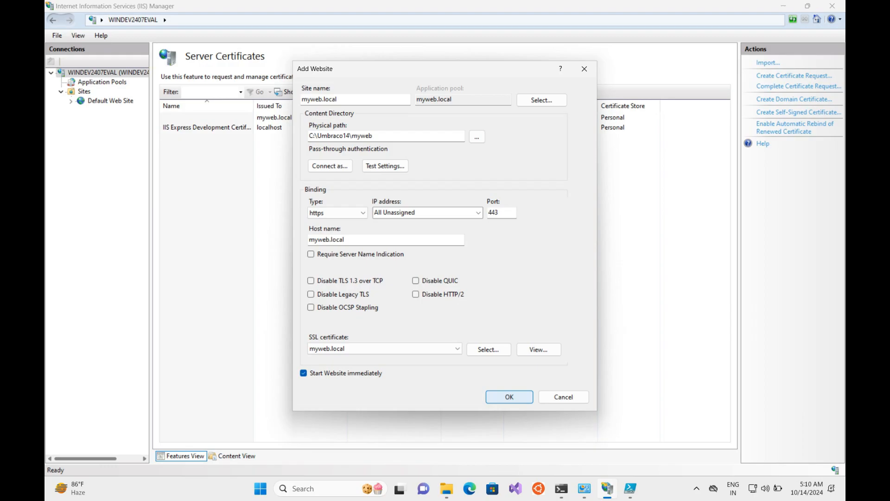
pyautogui.click(509, 396)
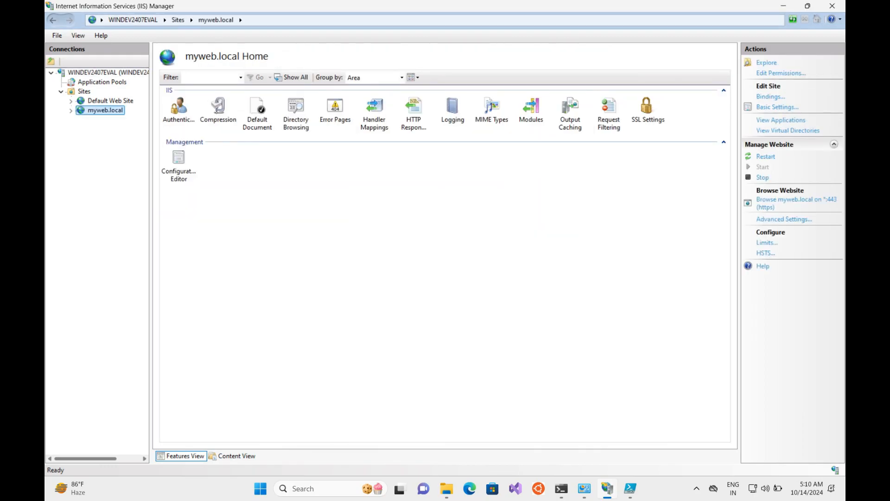
# Step: Change the myweb.local application pool's .NET CLR version to No Managed Code
pyautogui.click(71, 110)
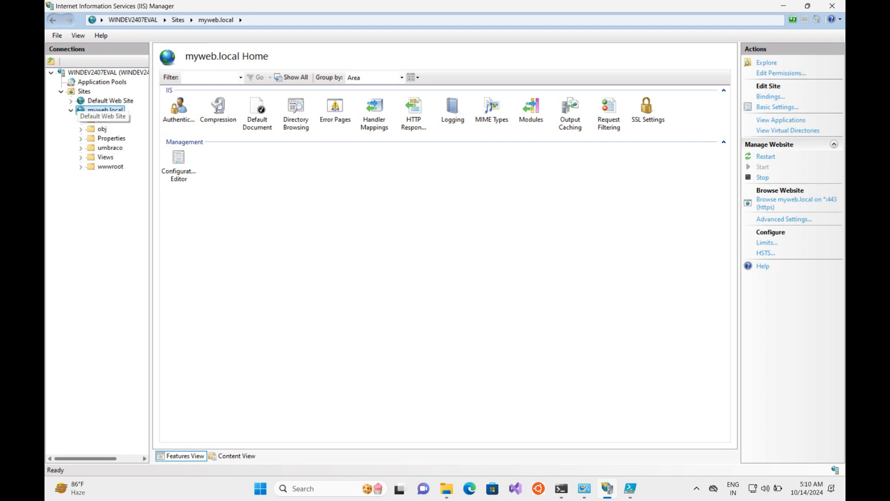
pyautogui.click(100, 83)
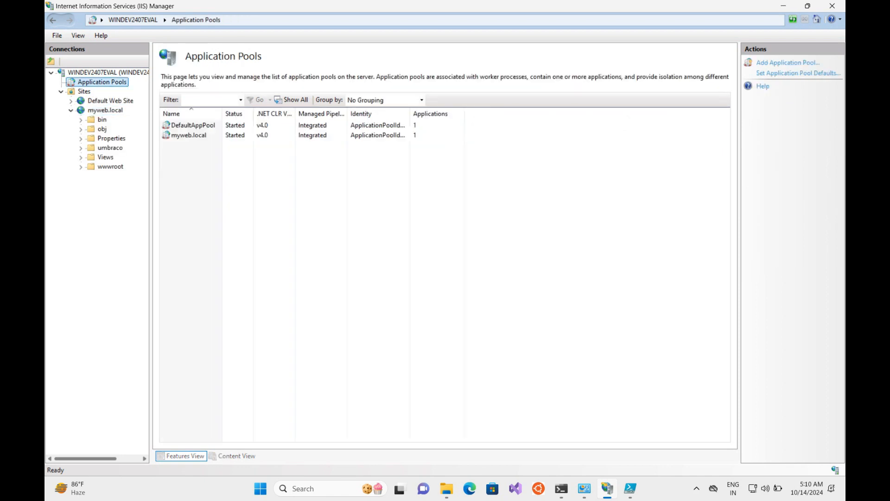
pyautogui.doubleClick(189, 135)
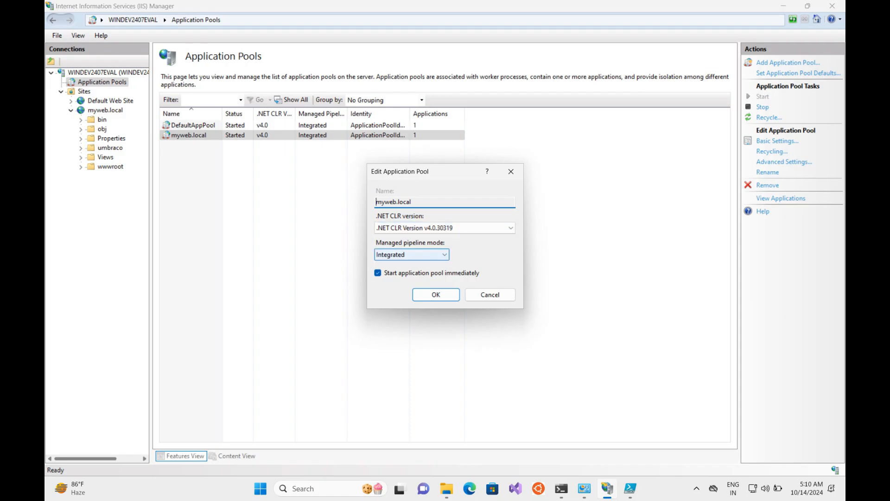
pyautogui.click(412, 255)
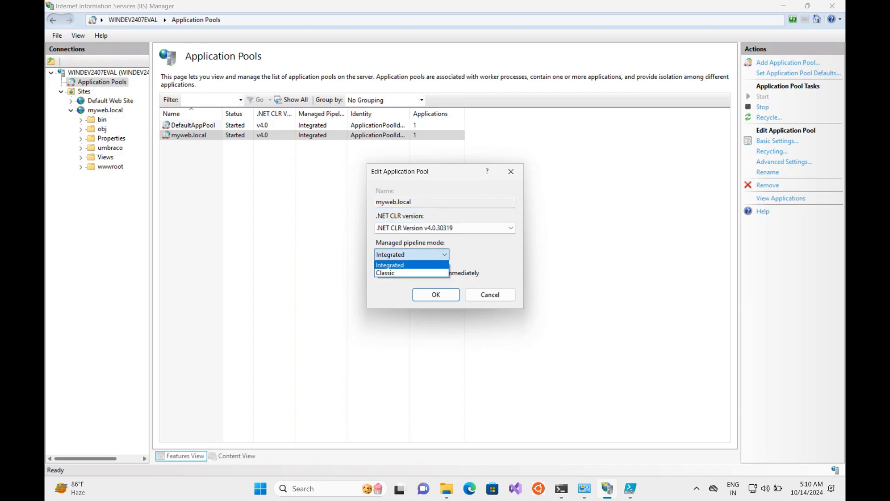
pyautogui.click(445, 228)
pyautogui.click(445, 228)
pyautogui.click(402, 246)
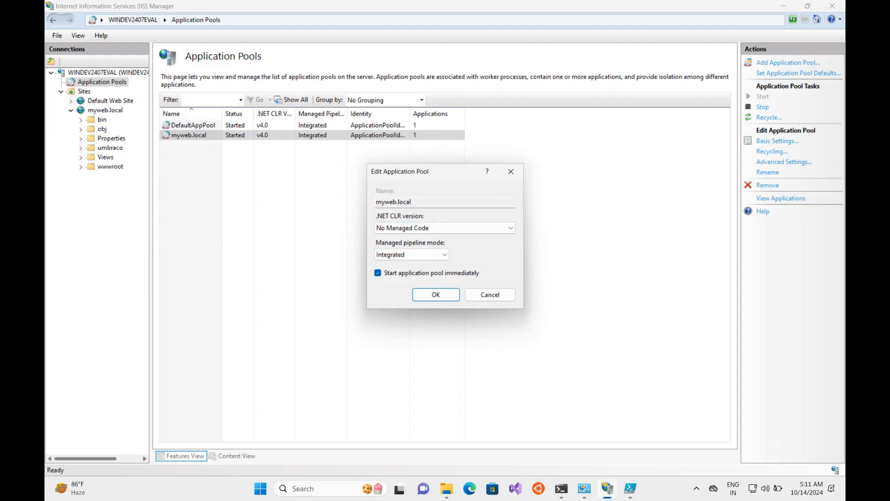
pyautogui.click(436, 295)
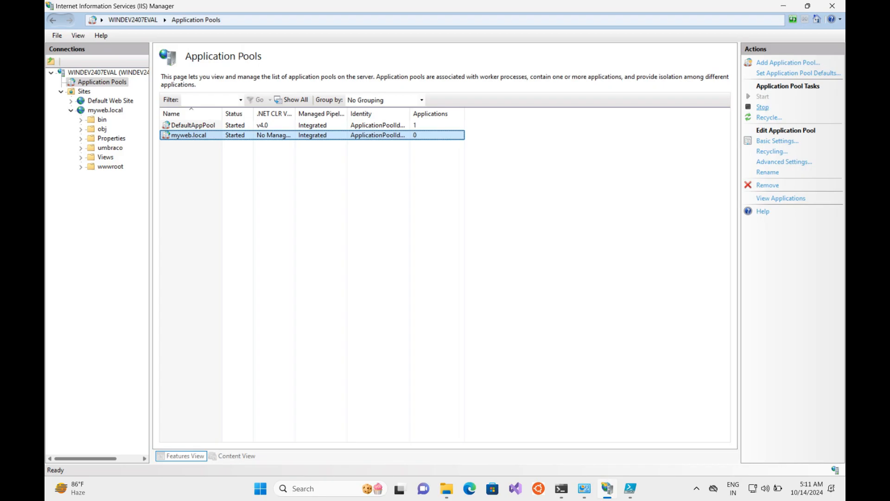
pyautogui.click(769, 117)
pyautogui.click(106, 110)
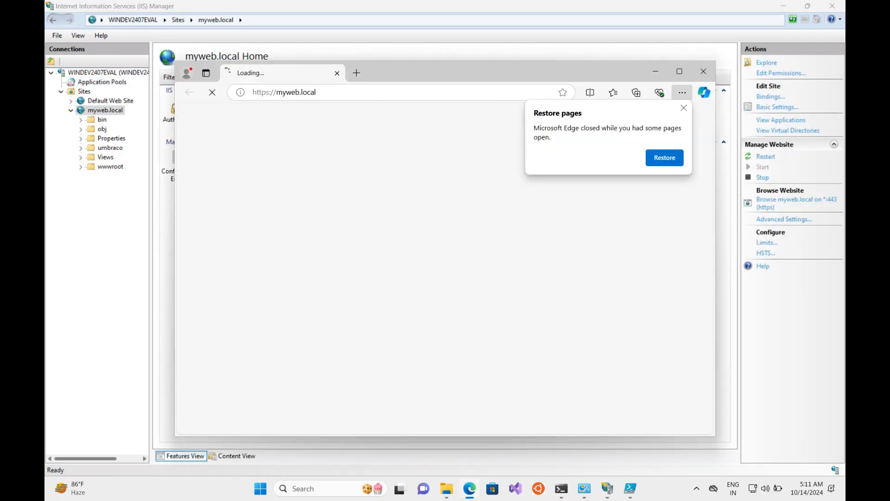
pyautogui.click(684, 109)
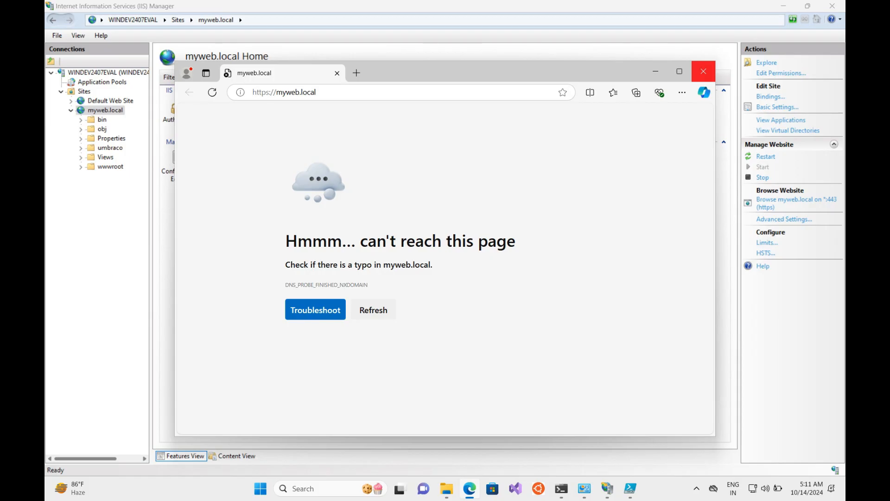
pyautogui.click(704, 71)
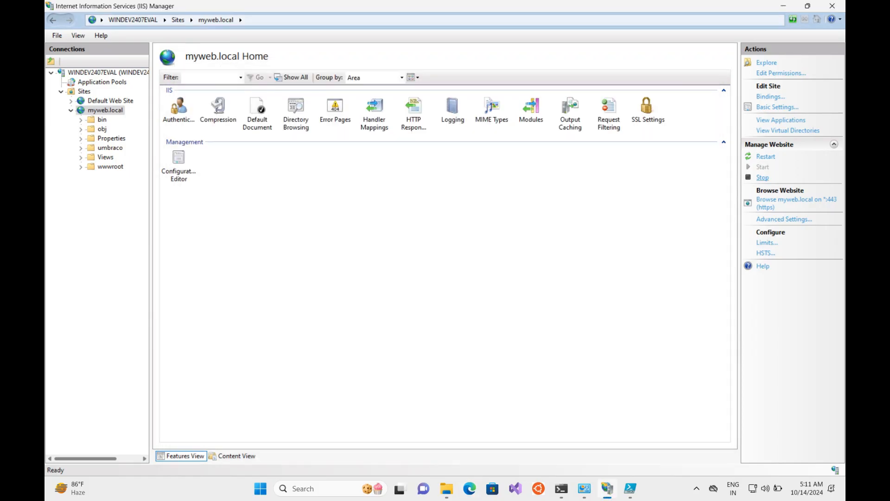
pyautogui.click(762, 178)
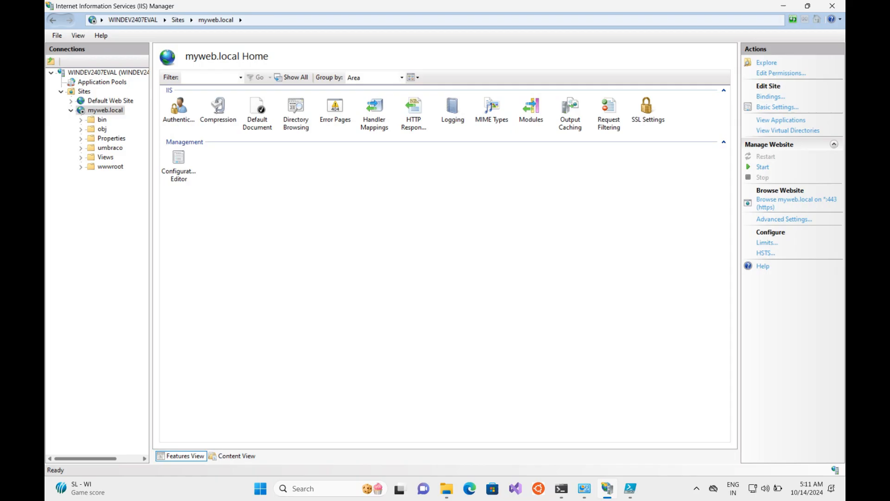
pyautogui.click(447, 489)
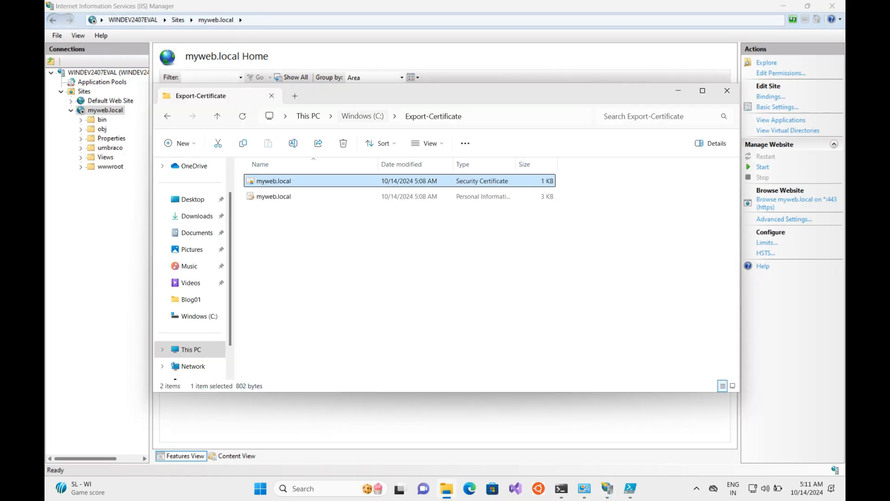
# Step: Browse to the C:\Umbraco14\myweb project folder in File Explorer
pyautogui.click(363, 116)
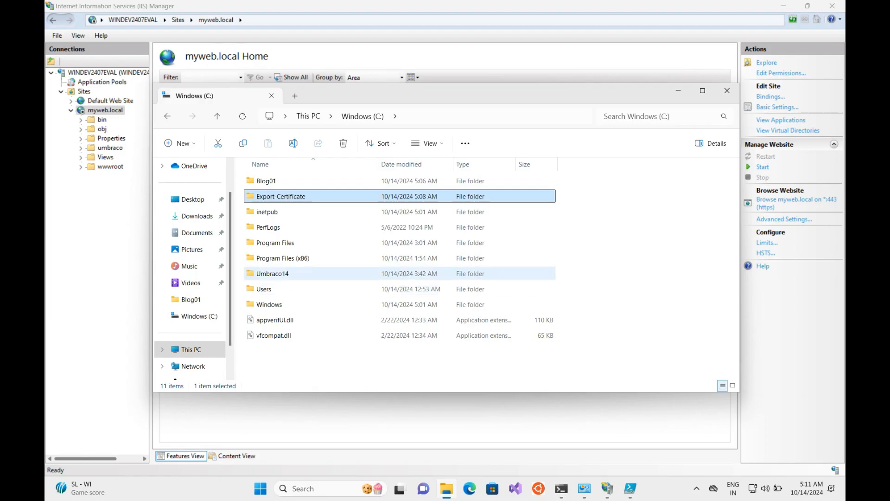
pyautogui.doubleClick(273, 274)
pyautogui.doubleClick(266, 181)
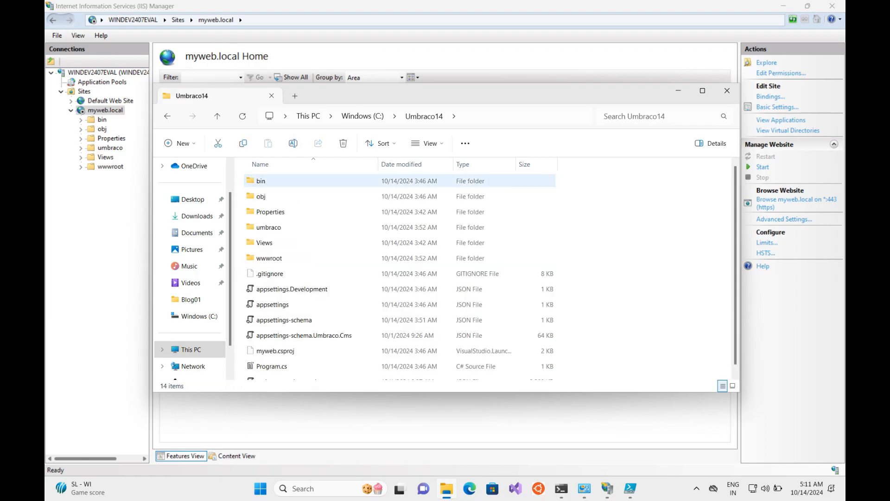
pyautogui.rightClick(633, 237)
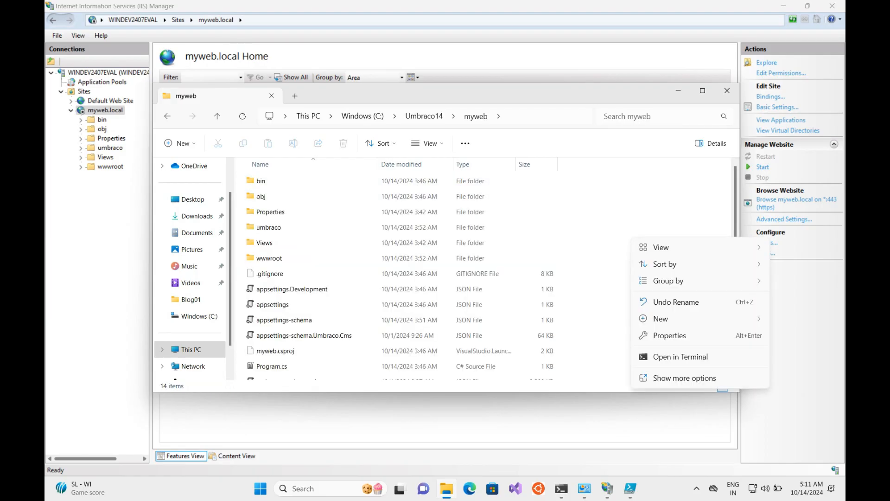
pyautogui.moveTo(661, 319)
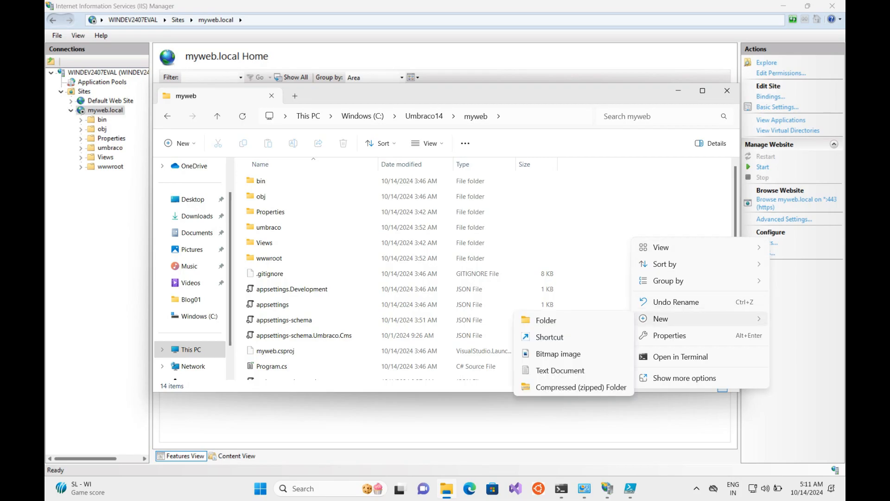
pyautogui.click(599, 248)
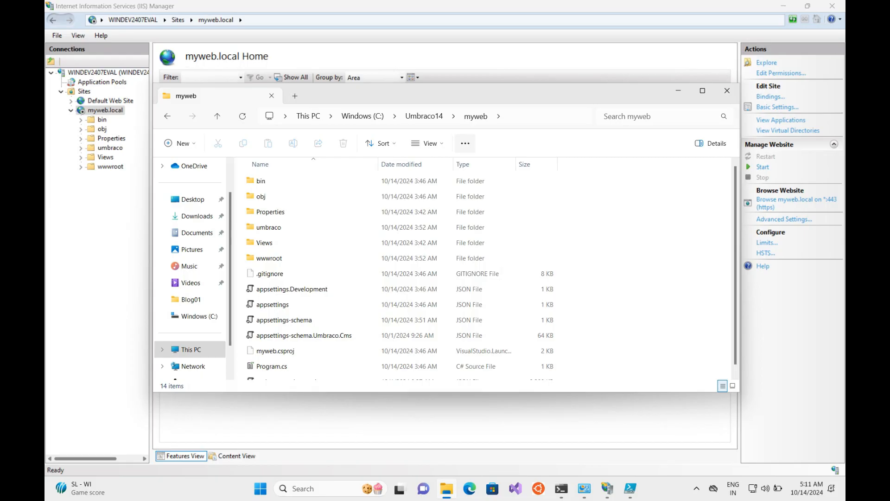
# Step: Untick 'Hide extensions for known file types' in Folder Options and apply the change
pyautogui.click(465, 143)
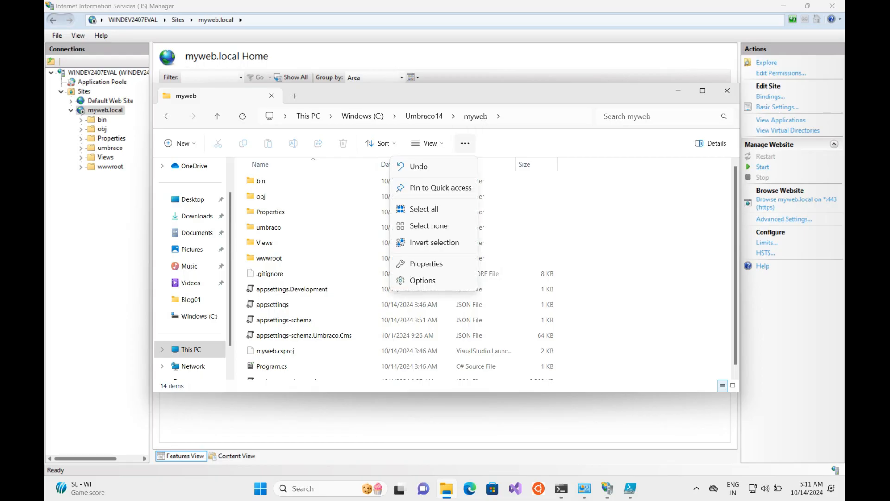
pyautogui.click(423, 280)
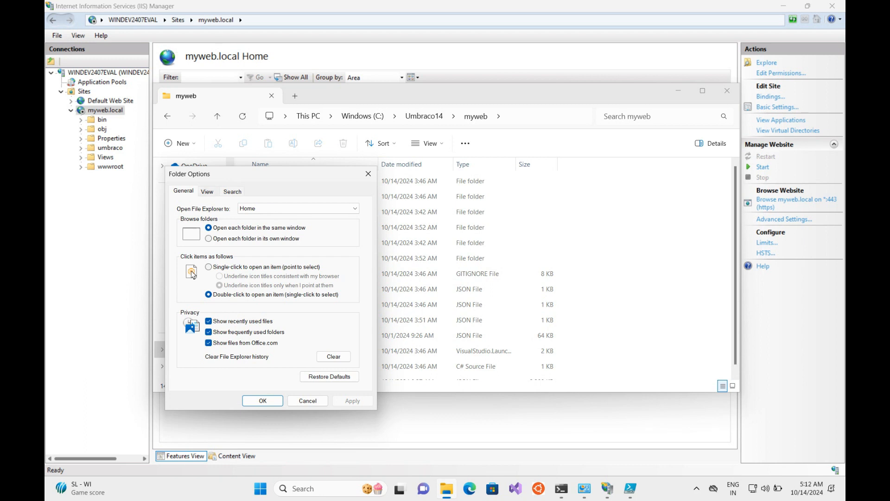
pyautogui.click(207, 191)
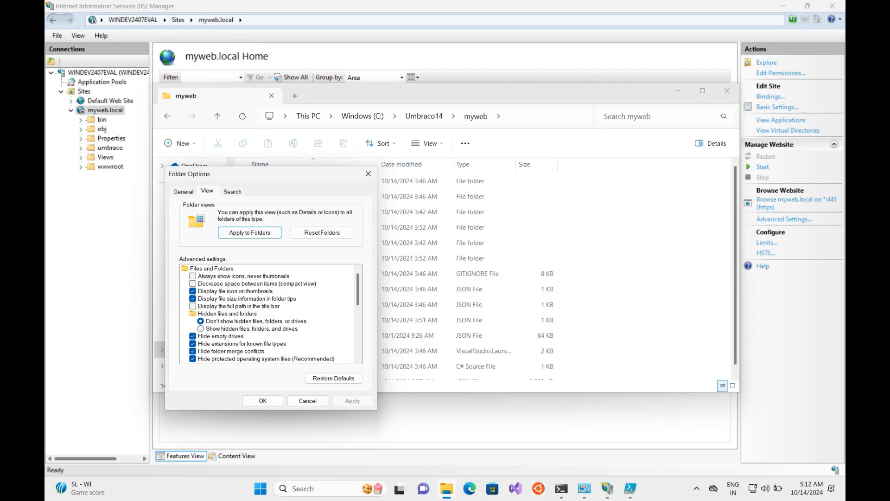
pyautogui.click(193, 344)
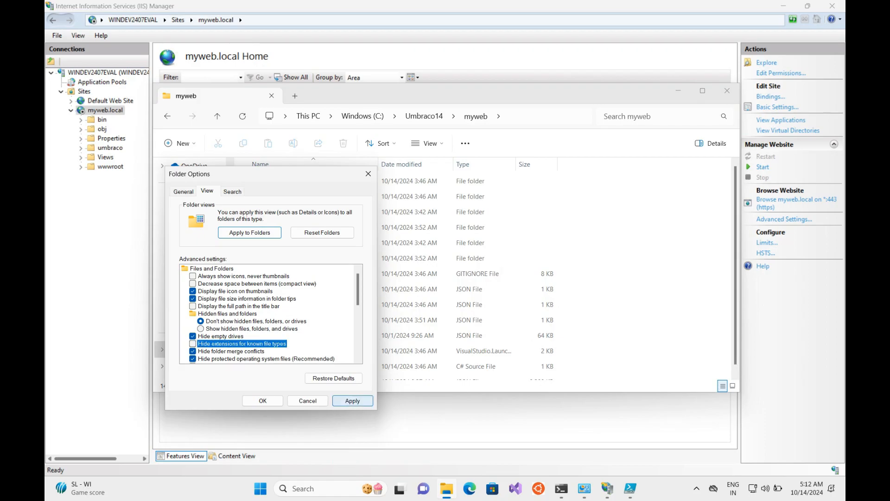
pyautogui.click(353, 400)
pyautogui.click(262, 401)
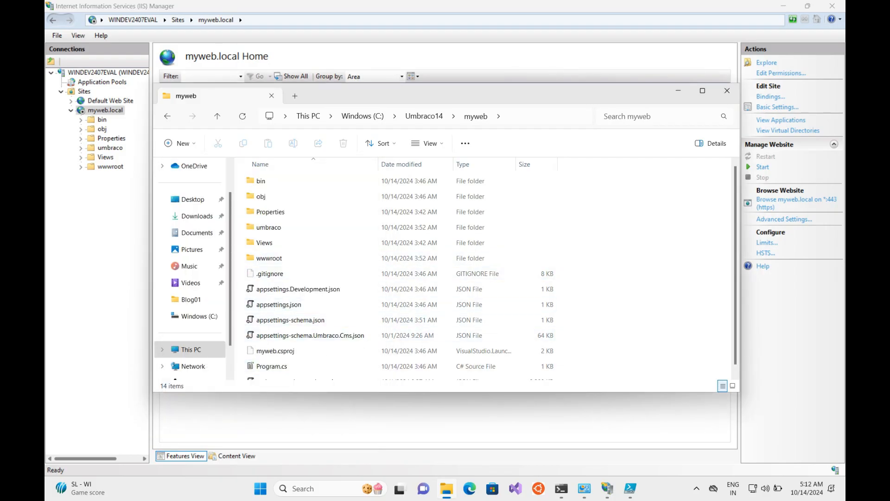
# Step: Create a new text document renamed to web.config in myweb and open it in Notepad
pyautogui.rightClick(588, 234)
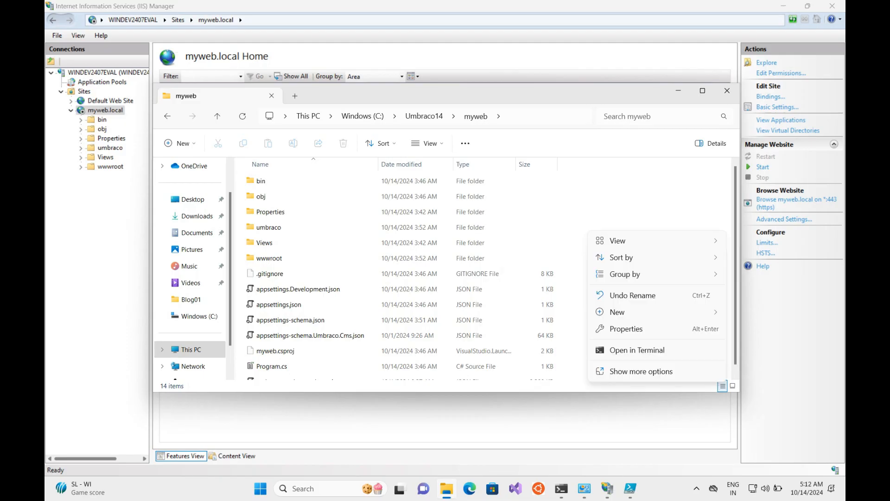
pyautogui.moveTo(622, 312)
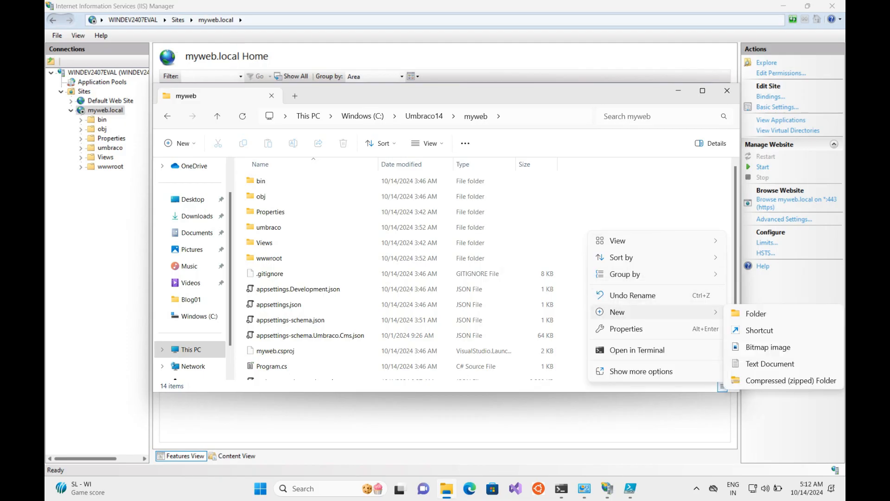
pyautogui.click(769, 363)
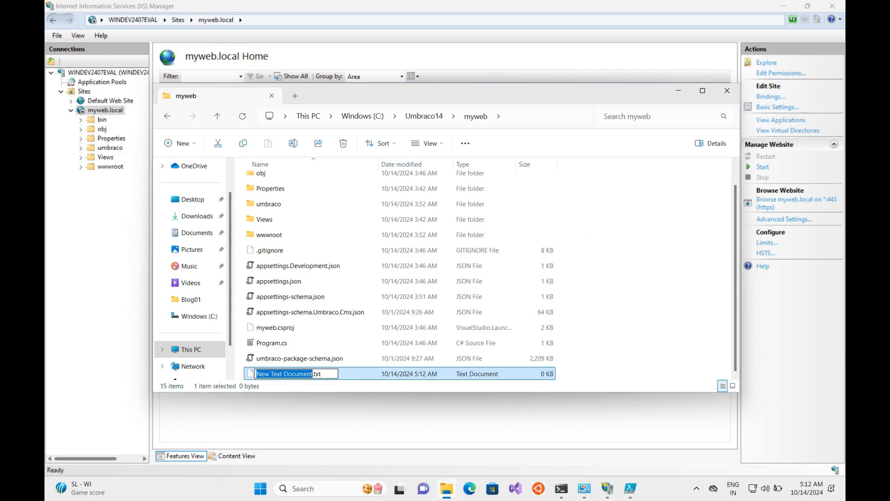
pyautogui.hotkey('ctrl', 'a')
pyautogui.press('BackSpace')
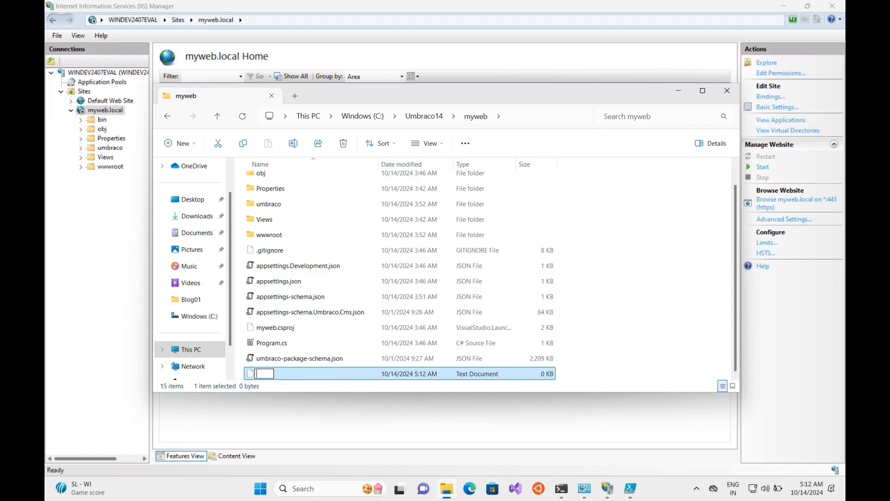
pyautogui.write('web.config')
pyautogui.press('Return')
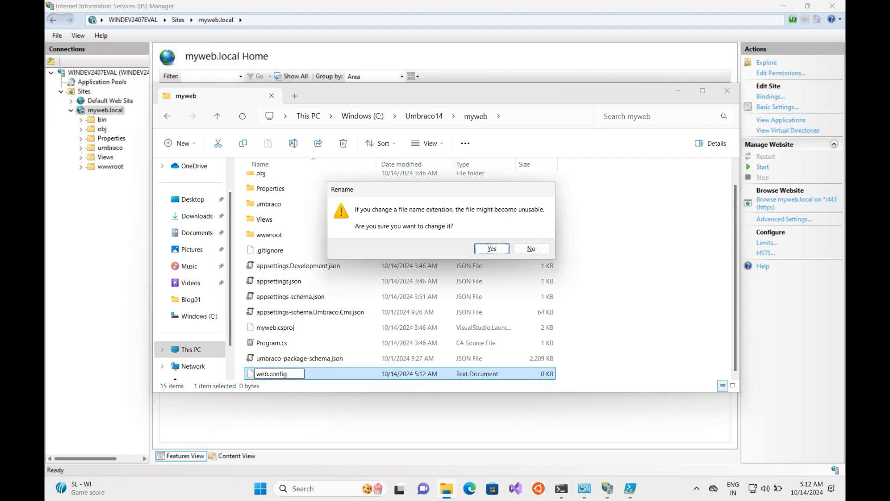
pyautogui.press('Return')
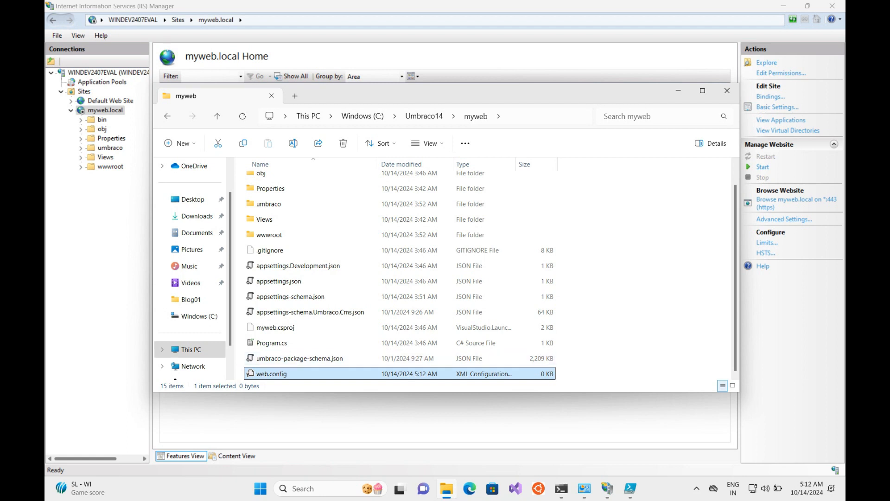
pyautogui.rightClick(448, 375)
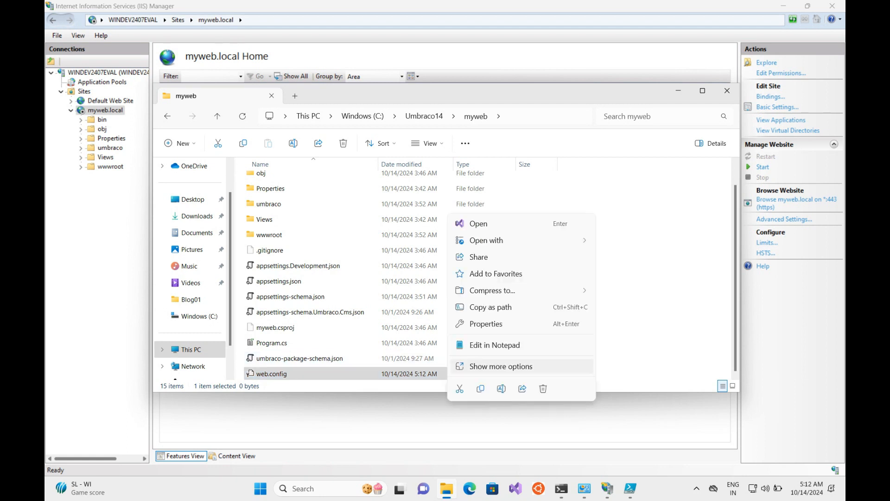
pyautogui.click(495, 345)
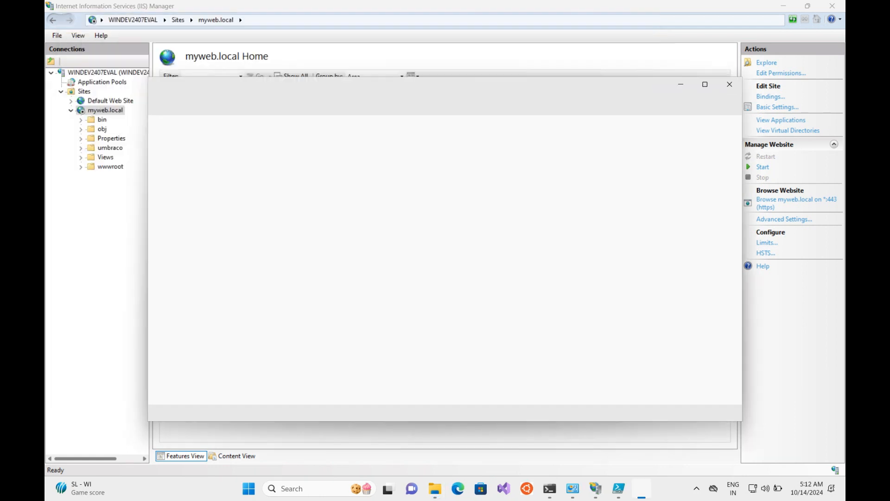
# Step: Paste the aspNetCore hosting config and change processPath's executable from umbraco14 to myweb
pyautogui.click(348, 153)
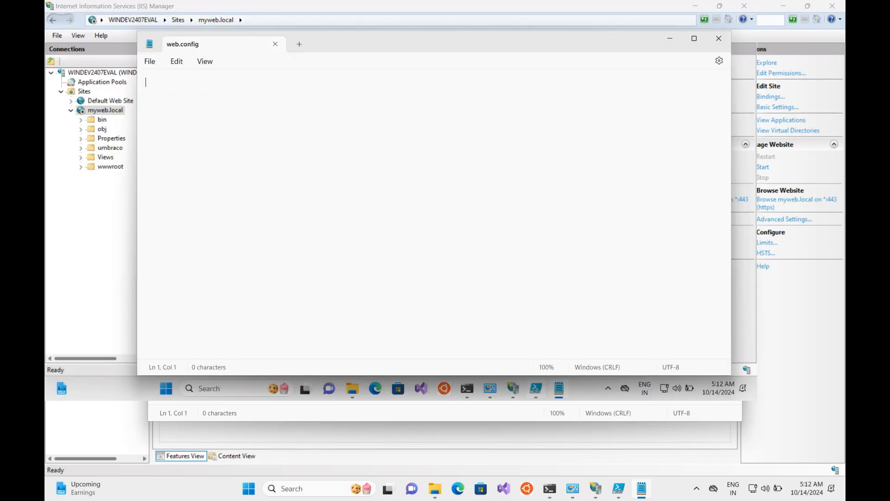
pyautogui.moveTo(536, 389)
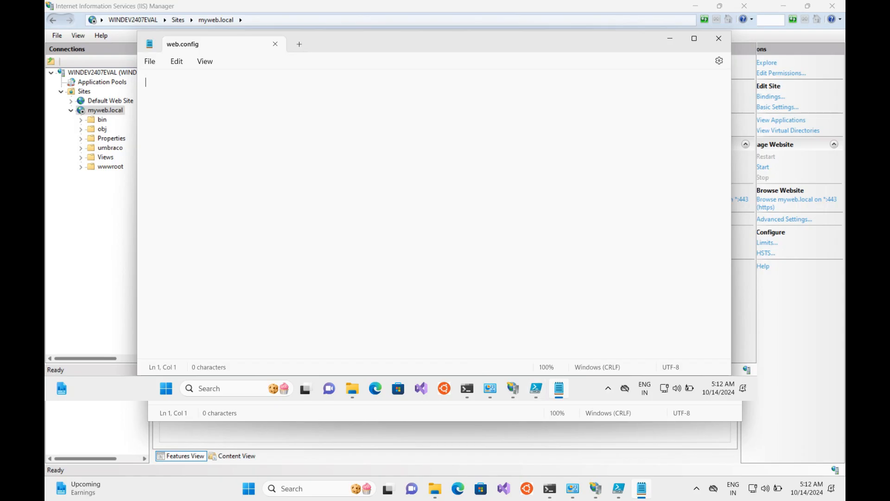
pyautogui.write('<?xml version="1.0" encoding="utf-8"?> <configuration>   <location path="." inheritInChildApplications="false">     <system.webServer>       <handlers>         <add name="aspNetCore" path="*" verb="*" modules="AspNetCoreModuleV2" resourceType="Unspecified" />       </handlers>       <aspNetCore processPath="bin\\Debug\\net8.0\\umbraco14.exe" arguments="" stdoutLogEnabled="true" hostingModel="InProcess">         <environmentVariables>           <environmentVariable name="ASPNETCORE_ENVIRONMENT" value="Development" />           <environmentVariable name="ASPNETCORE_HTTPS_PORT" value="443" />         </environmentVariables>       </aspNetCore>     </system.webServer>   </location> </configuration>')
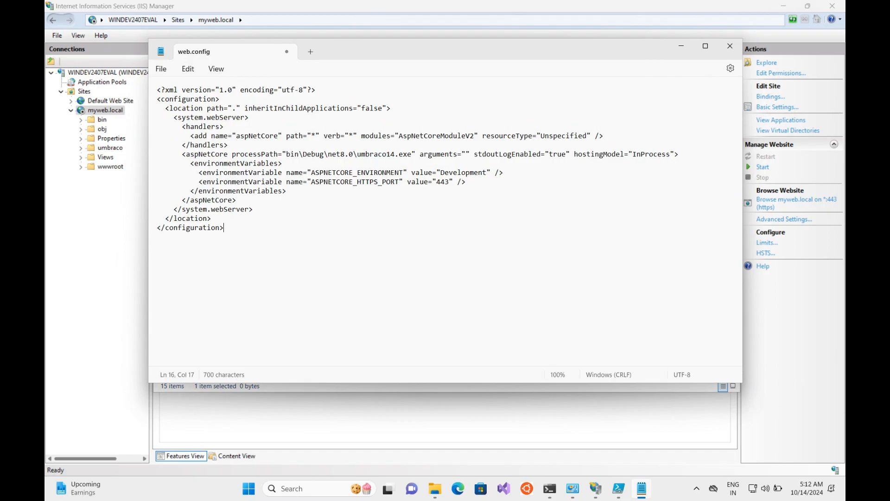
pyautogui.doubleClick(376, 154)
pyautogui.write('web')
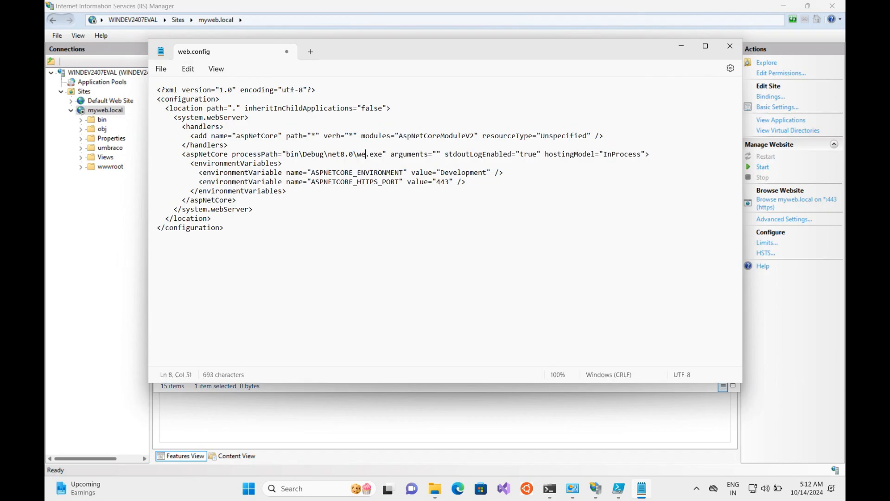
pyautogui.press('BackSpace')
pyautogui.press('BackSpace')
pyautogui.press('BackSpace')
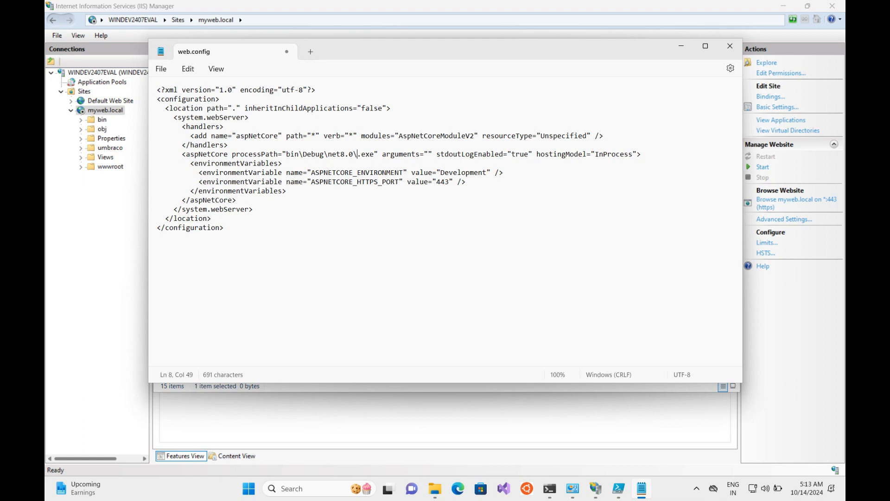
pyautogui.write('myweb')
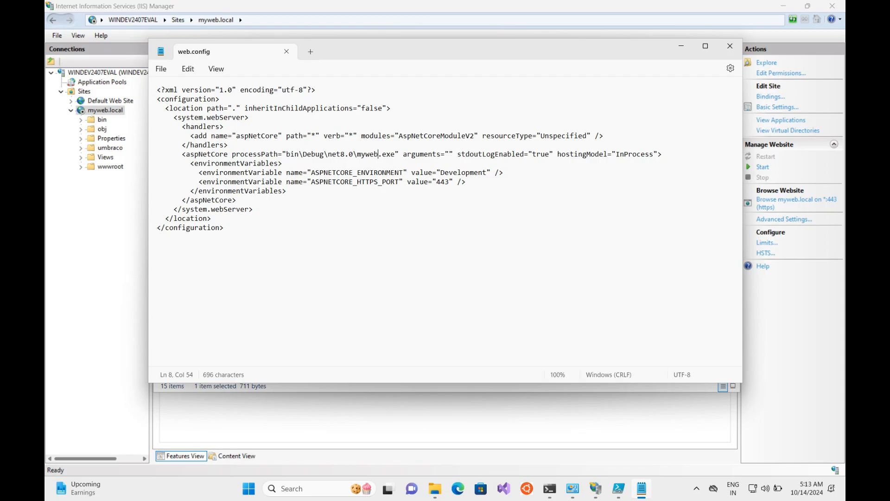
# Step: Go into bin\Debug\net8.0 and locate the myweb.exe program file
pyautogui.click(434, 489)
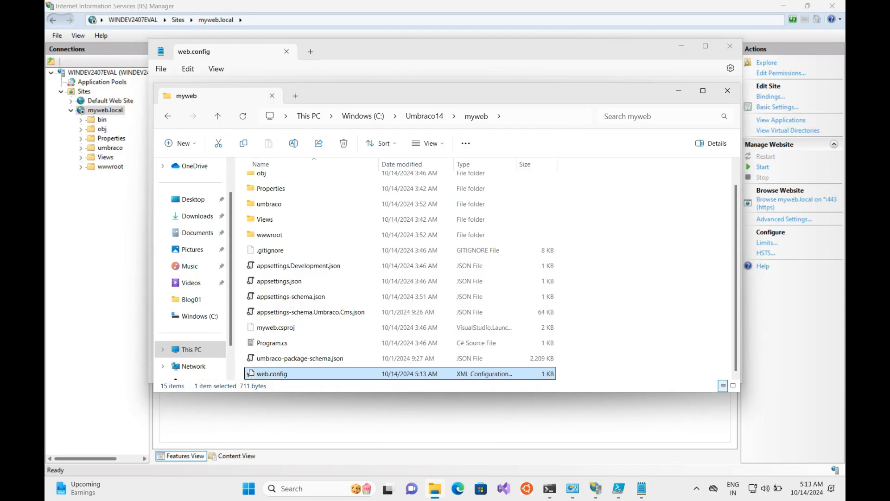
pyautogui.scroll(1, 297, 292)
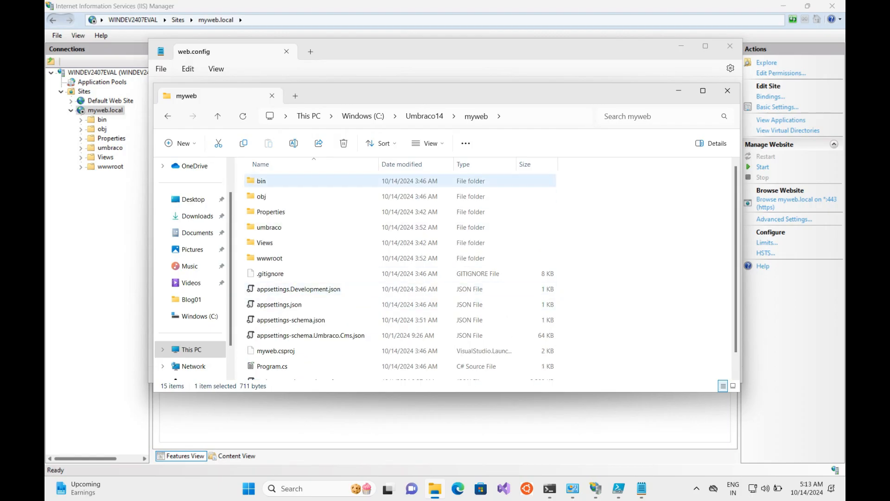
pyautogui.doubleClick(262, 181)
pyautogui.doubleClick(262, 180)
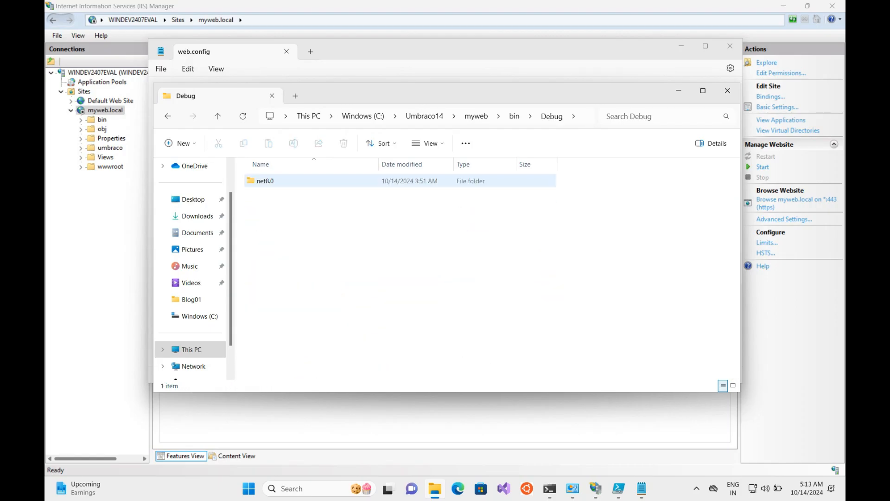
pyautogui.doubleClick(261, 180)
pyautogui.click(279, 212)
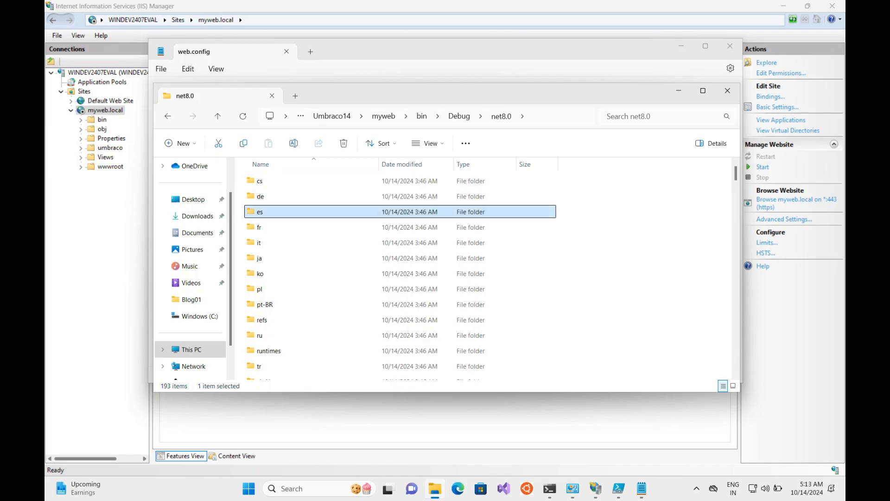
pyautogui.write('myweb')
pyautogui.click(278, 211)
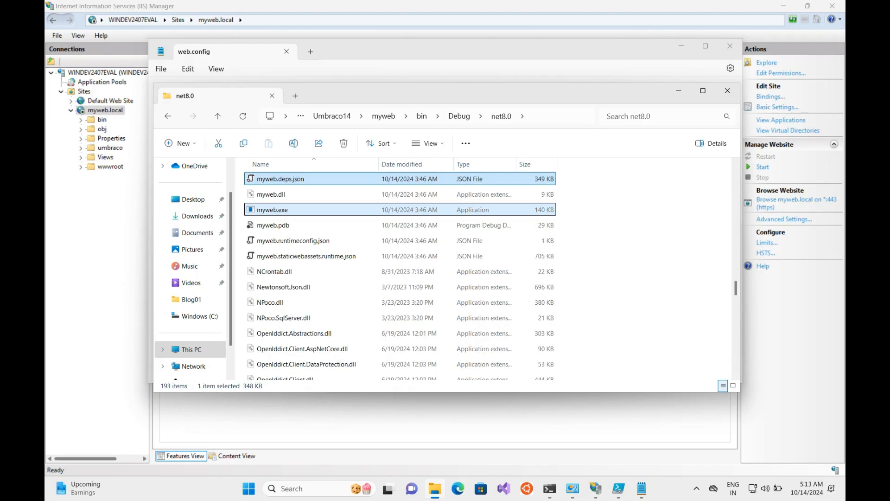
# Step: Check web.config's processPath against it, then start the myweb.local website in IIS Manager
pyautogui.moveTo(417, 94); pyautogui.dragTo(402, 244)
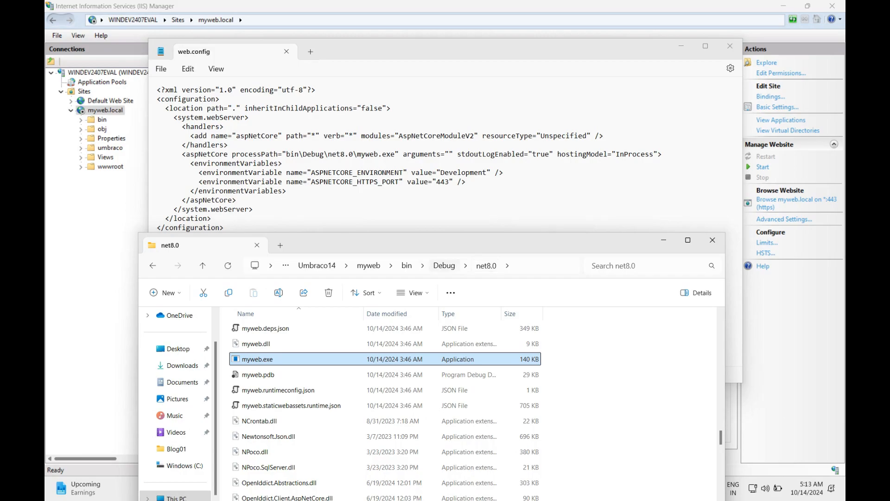
pyautogui.click(237, 200)
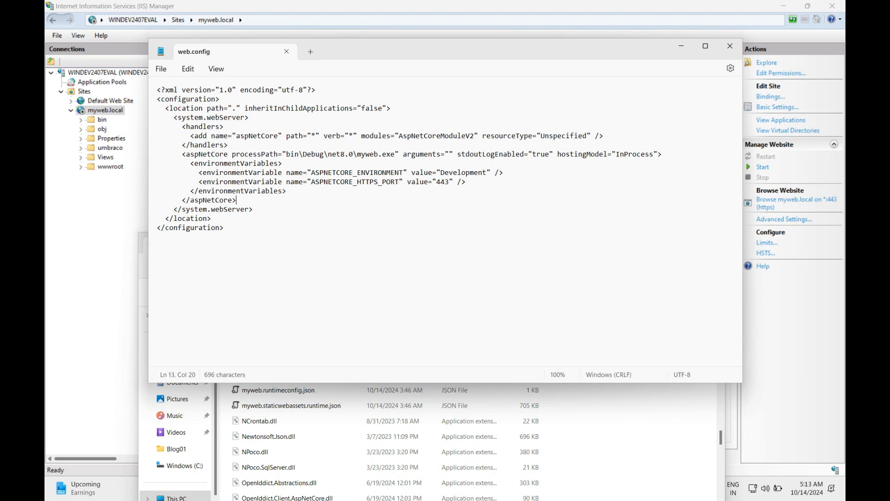
pyautogui.click(792, 325)
pyautogui.click(762, 168)
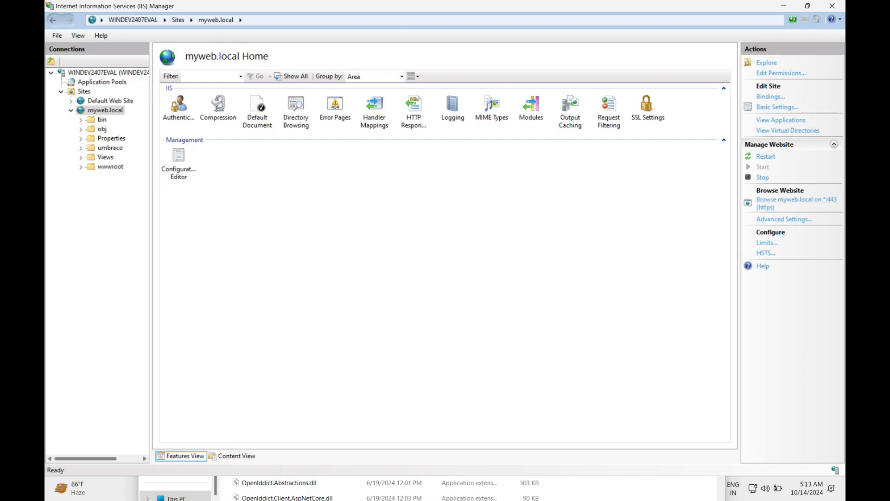
pyautogui.hotkey('alt', 'Tab')
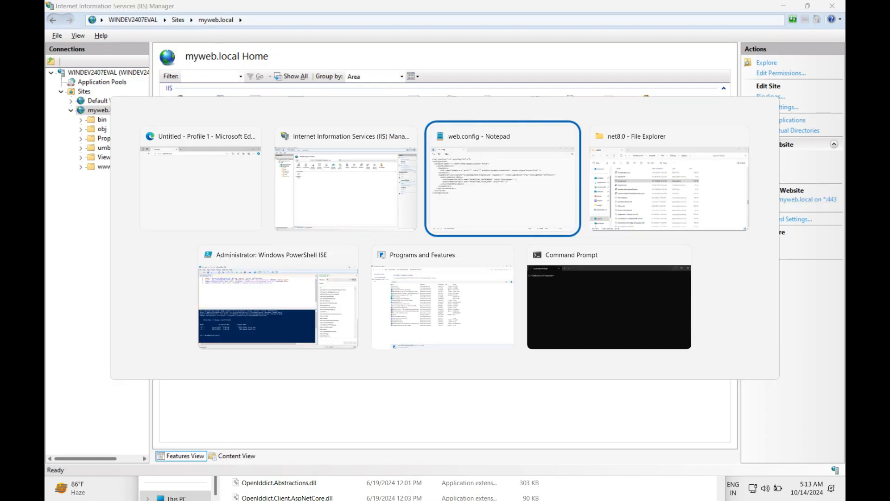
pyautogui.hotkey('alt', 'Tab')
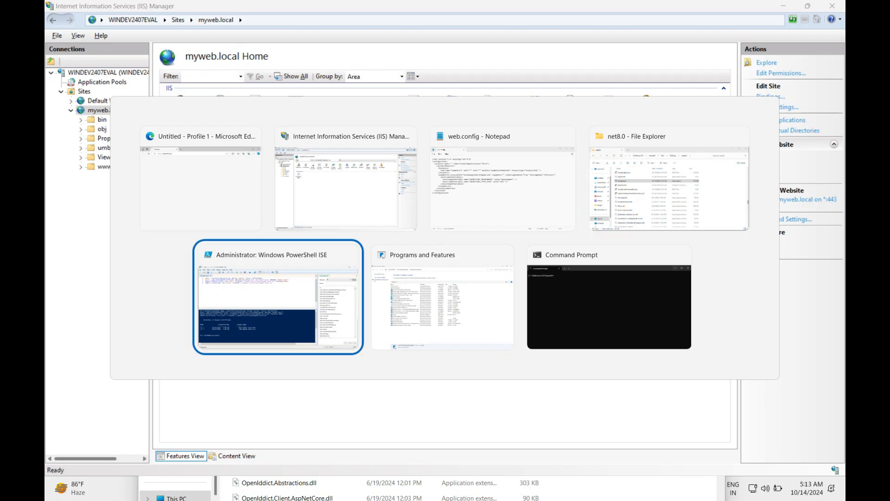
pyautogui.hotkey('alt', 'shift', 'Tab')
pyautogui.hotkey('alt', 'shift', 'Tab')
pyautogui.hotkey('alt', 'shift', 'Tab')
pyautogui.hotkey('alt', 'shift', 'Tab')
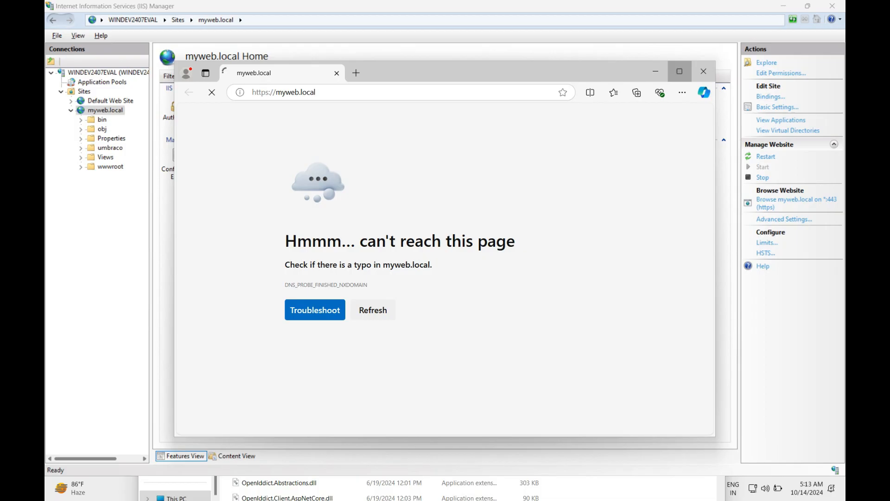
pyautogui.click(680, 71)
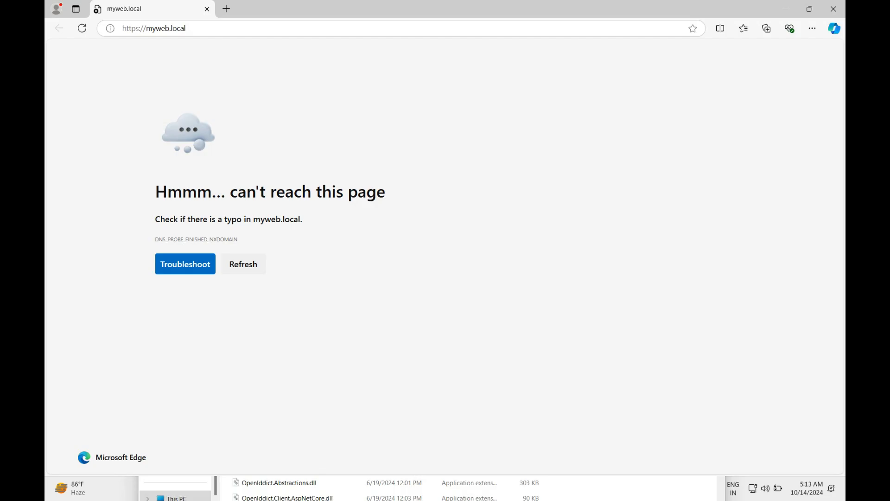
pyautogui.click(160, 28)
pyautogui.press('Return')
pyautogui.click(834, 9)
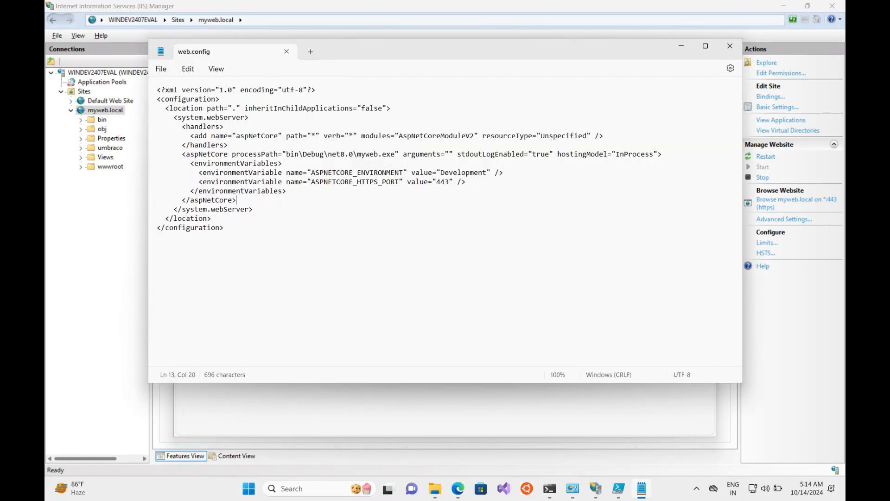
pyautogui.click(161, 69)
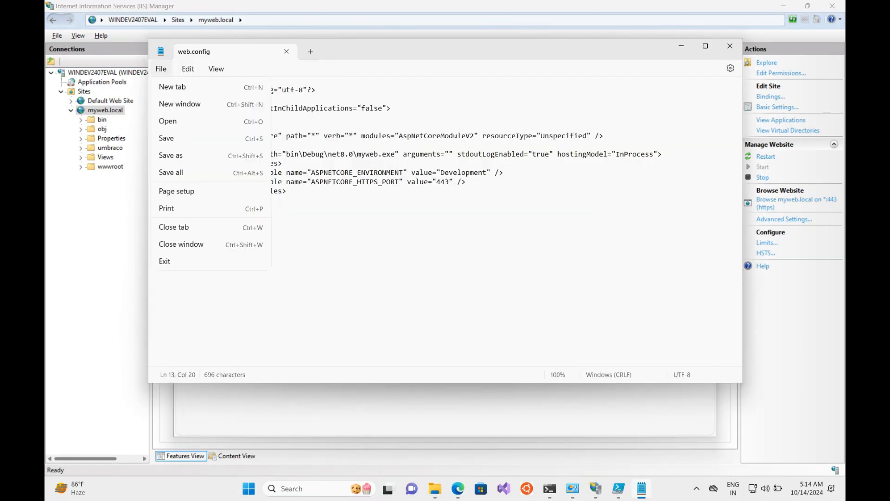
# Step: Open the hosts file from C:\Windows\System32\drivers\etc using the All files (*.*) filter
pyautogui.click(167, 121)
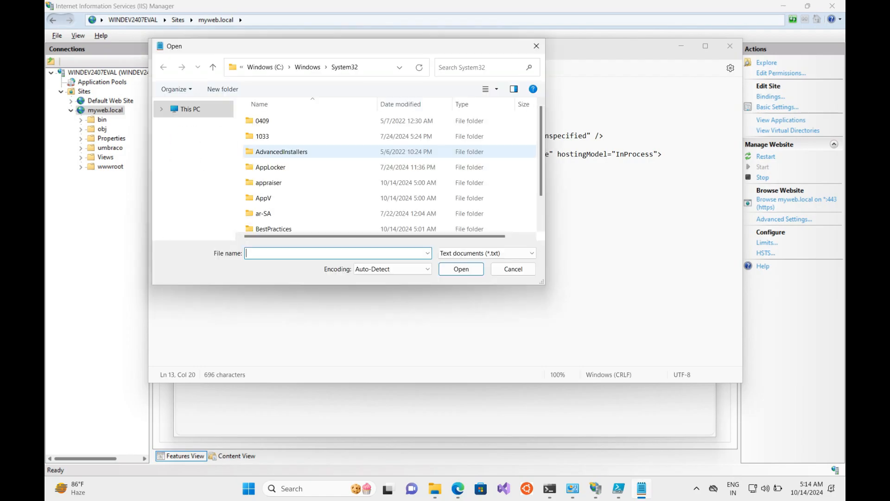
pyautogui.click(288, 167)
pyautogui.press('d')
pyautogui.press('d')
pyautogui.press('d')
pyautogui.press('d')
pyautogui.press('d')
pyautogui.press('d')
pyautogui.press('d')
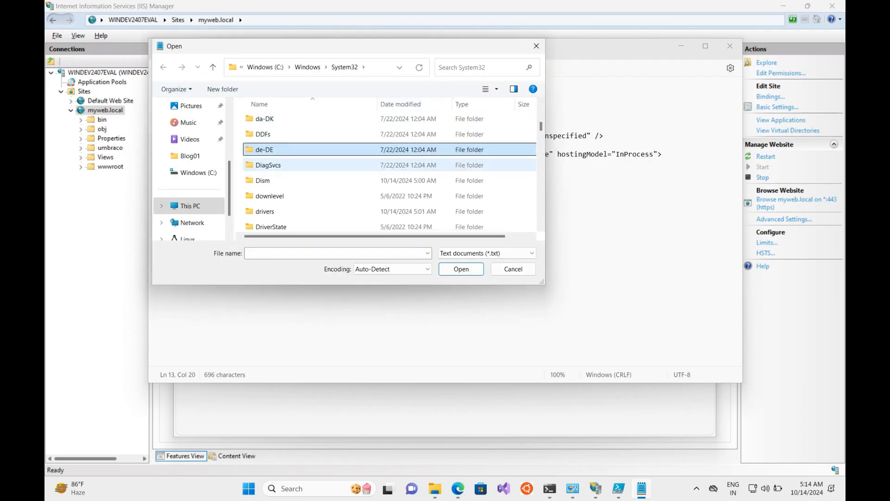
pyautogui.press('Return')
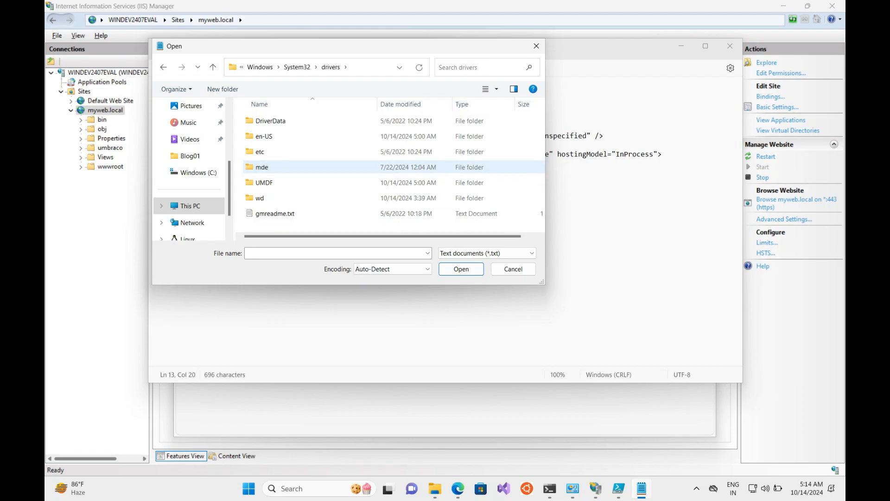
pyautogui.press('Return')
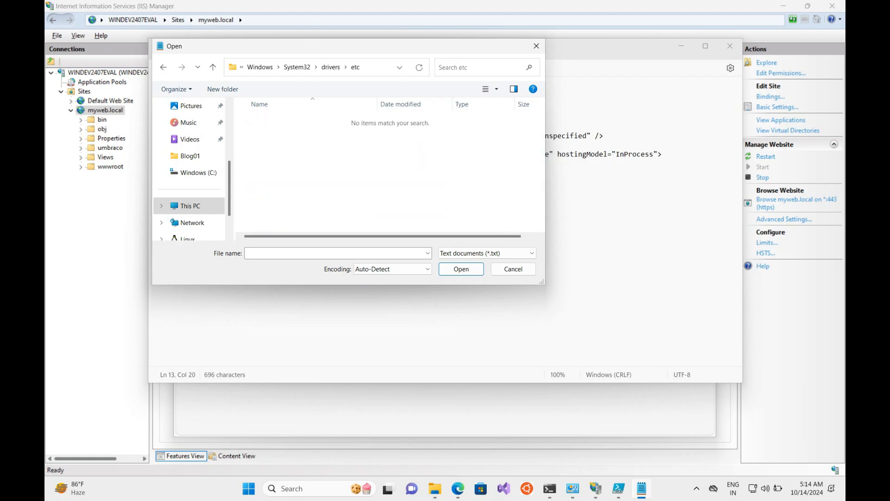
pyautogui.click(482, 253)
pyautogui.click(469, 272)
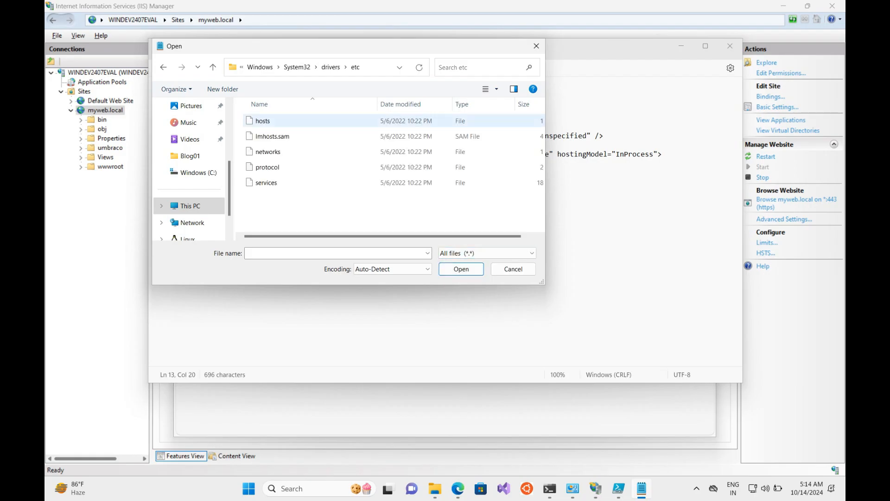
pyautogui.doubleClick(262, 120)
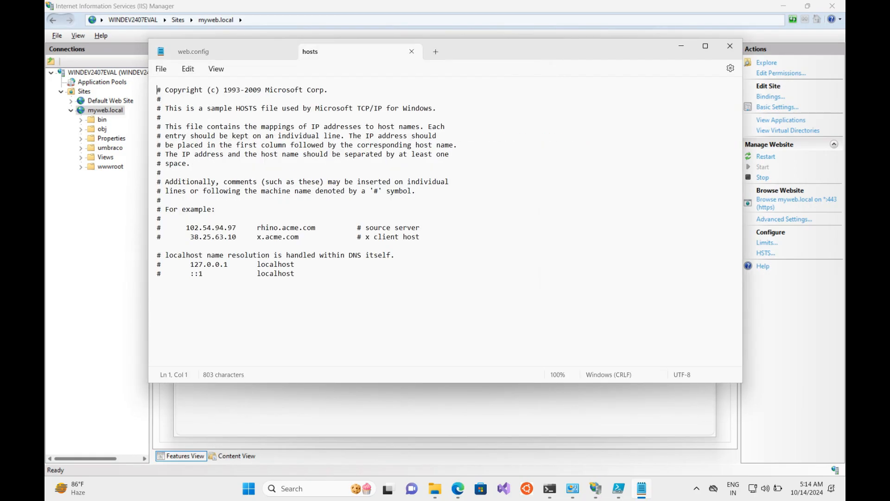
# Step: Append the line '127.0.0.1 myweb.local' to the hosts file and attempt to save
pyautogui.hotkey('ctrl', 'End')
pyautogui.press('Return')
pyautogui.write('127.0.0.1 myweb.local')
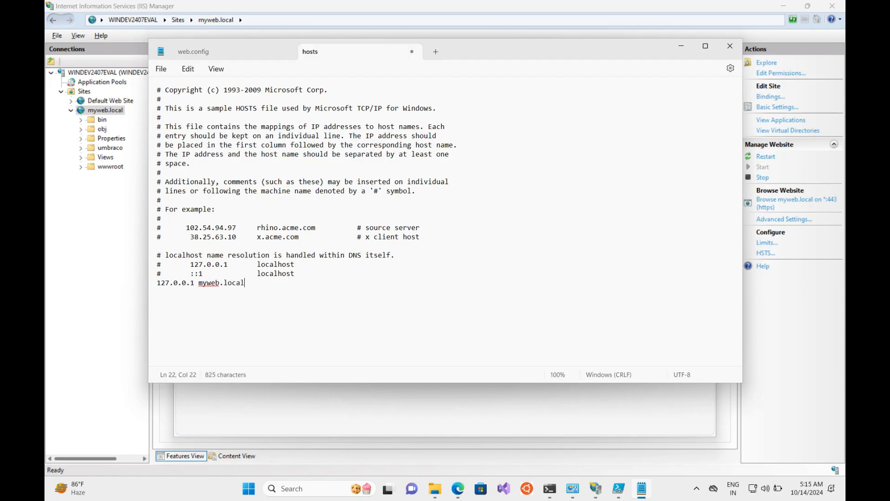
pyautogui.hotkey('ctrl', 's')
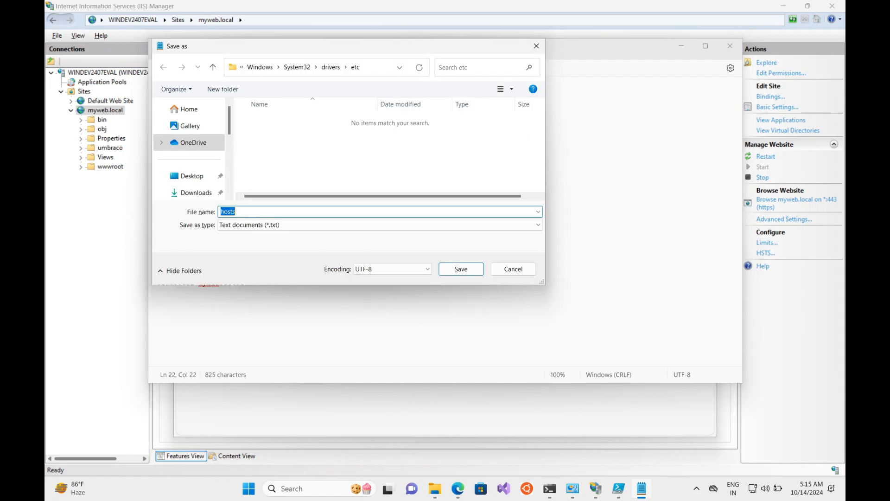
pyautogui.click(513, 269)
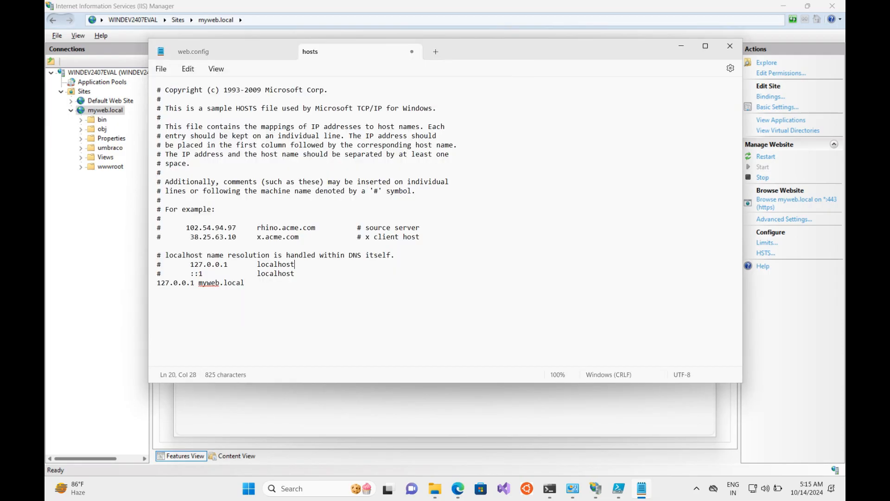
pyautogui.hotkey('ctrl', 's')
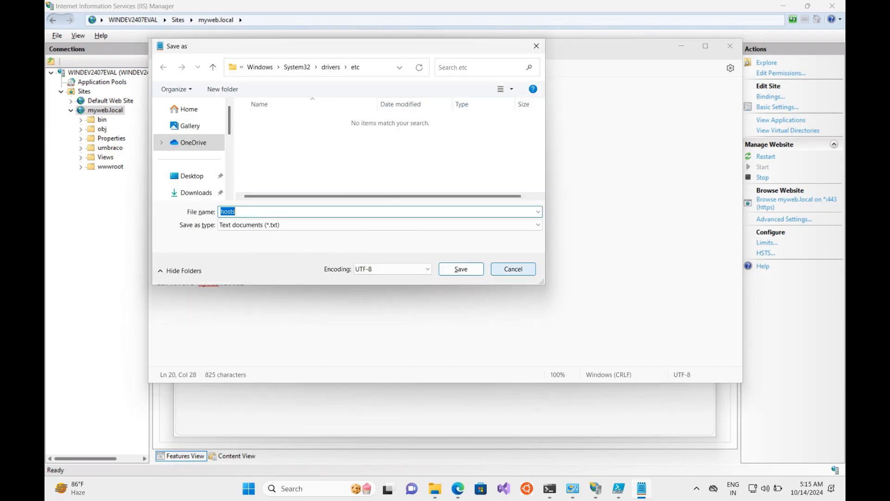
pyautogui.click(513, 269)
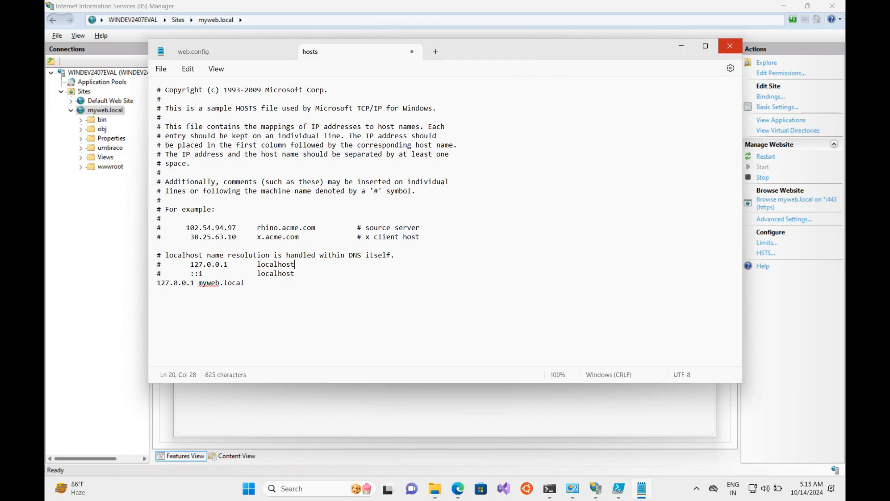
# Step: Relaunch Notepad as administrator to save the hosts entry, then return to IIS Manager
pyautogui.click(730, 46)
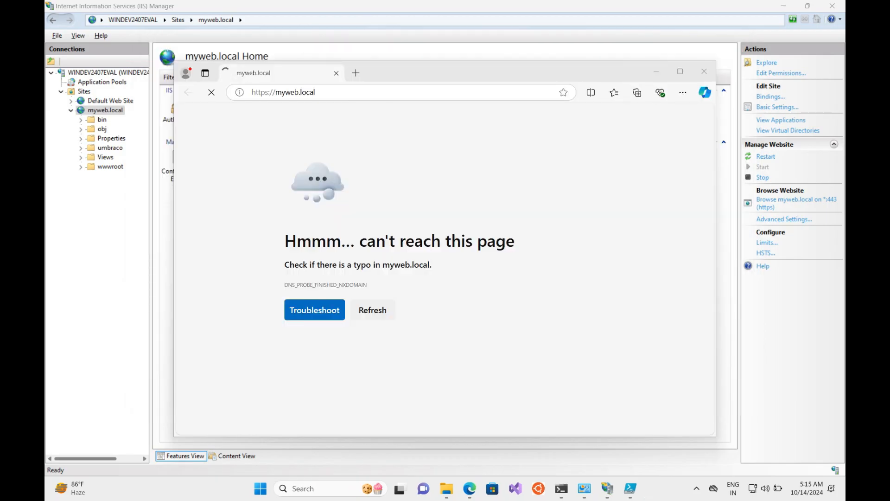
pyautogui.press('super')
pyautogui.write('not')
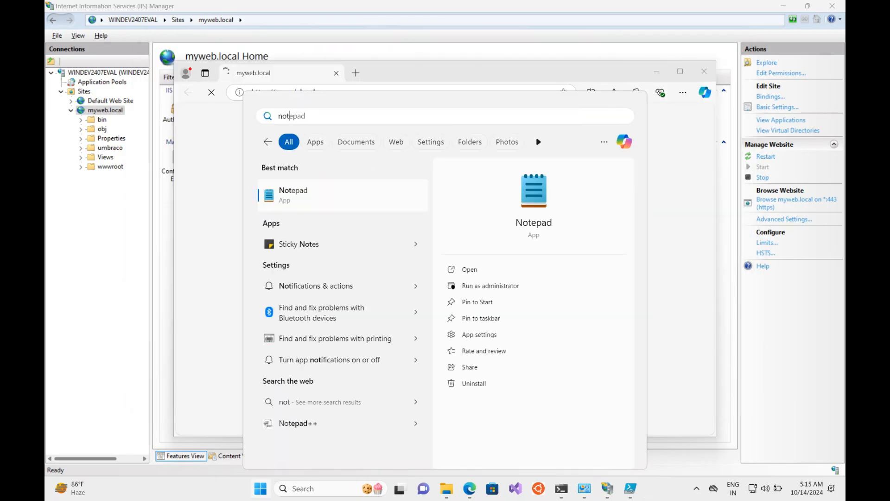
pyautogui.click(490, 286)
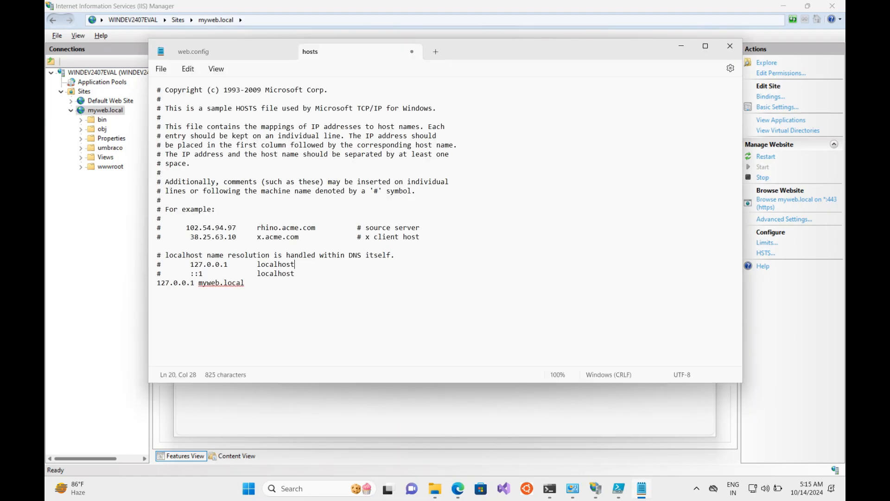
pyautogui.click(157, 291)
pyautogui.hotkey('alt', 'Tab')
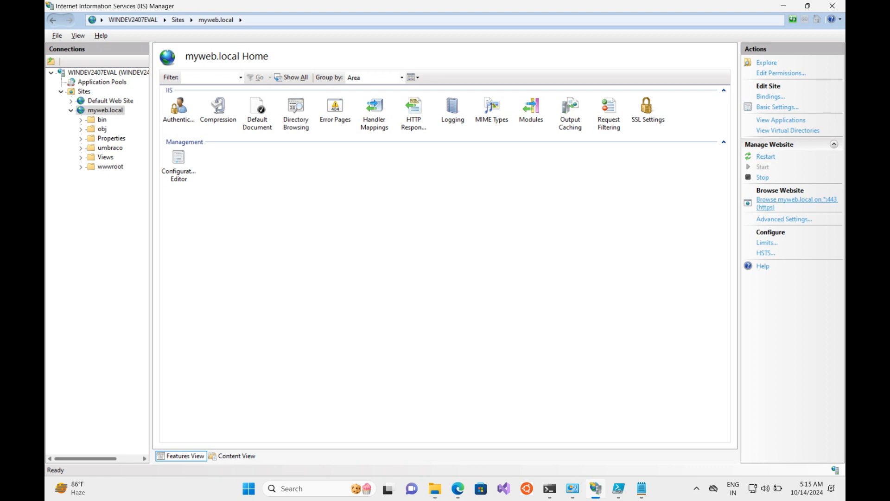
# Step: Browse myweb.local over HTTPS, get HTTP Error 500.19, and go to the .NET 8.0 downloads page
pyautogui.click(789, 200)
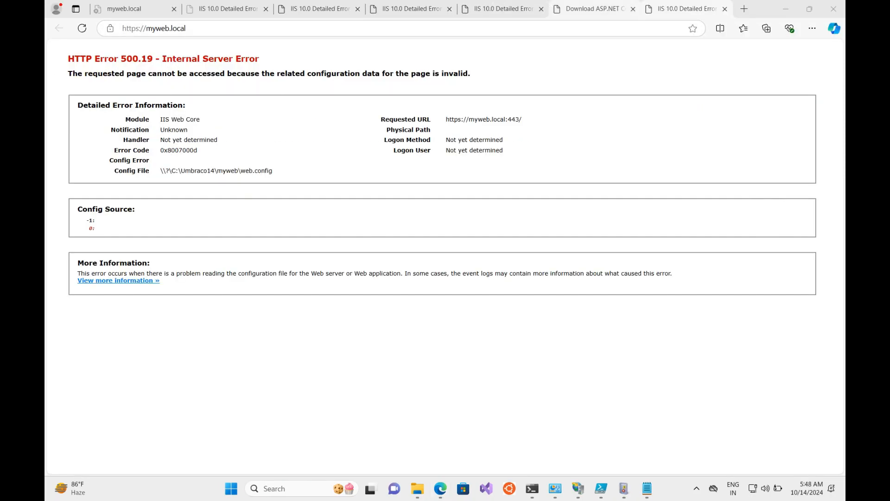
pyautogui.click(595, 8)
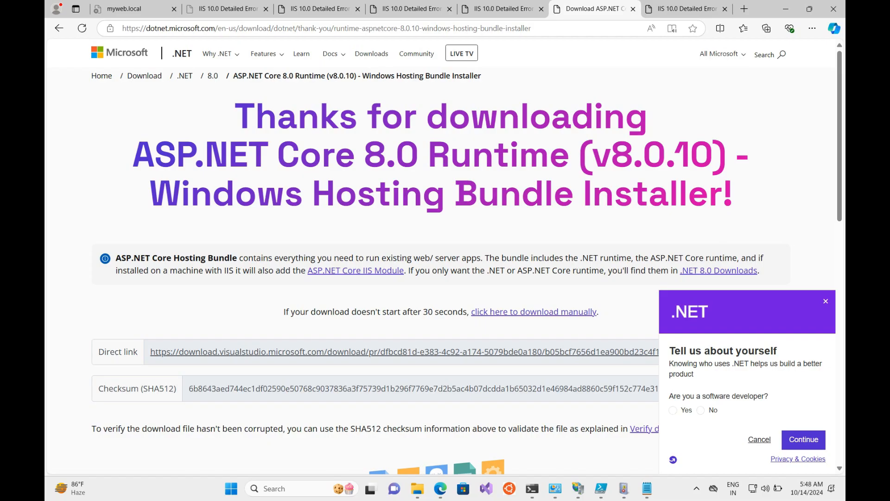
pyautogui.click(59, 29)
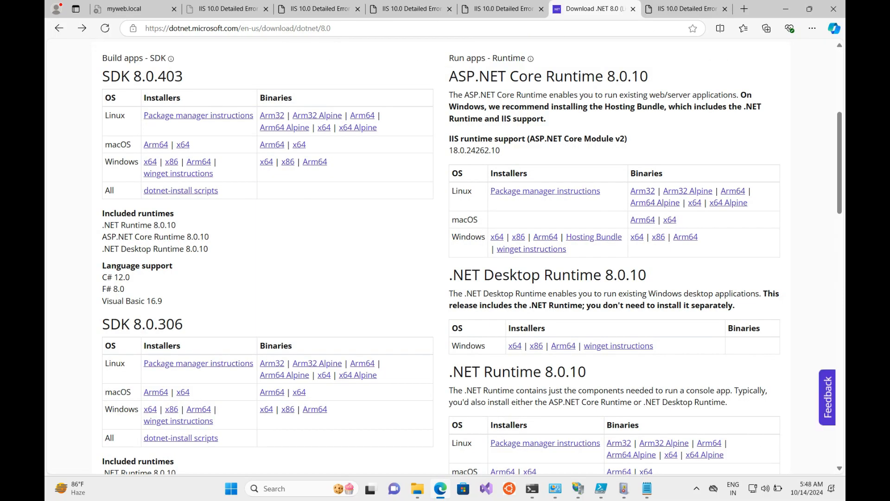
# Step: Download and install the .NET 8.0.10 Windows Server Hosting bundle, then return to IIS Manager
pyautogui.click(594, 236)
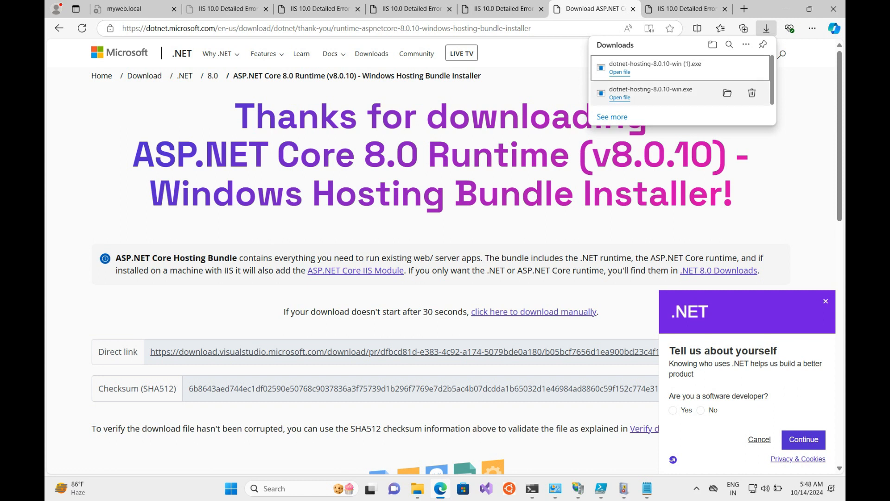
pyautogui.click(620, 97)
pyautogui.click(430, 307)
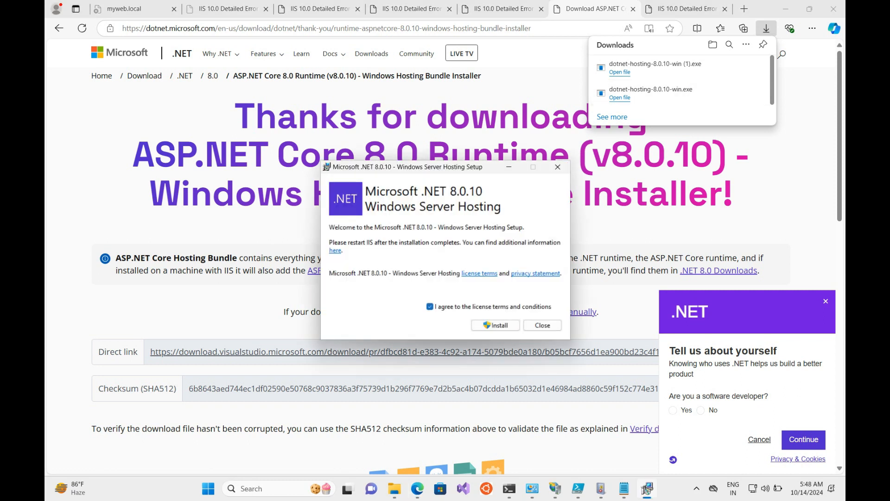
pyautogui.click(495, 326)
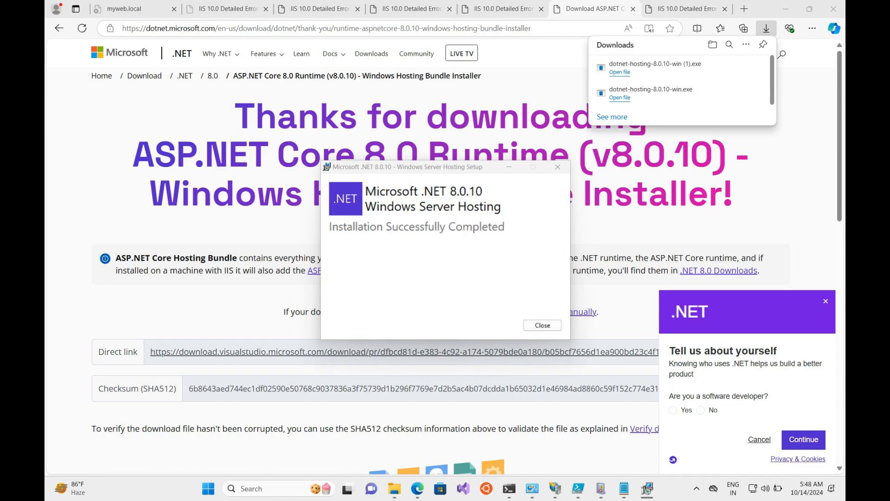
pyautogui.click(542, 325)
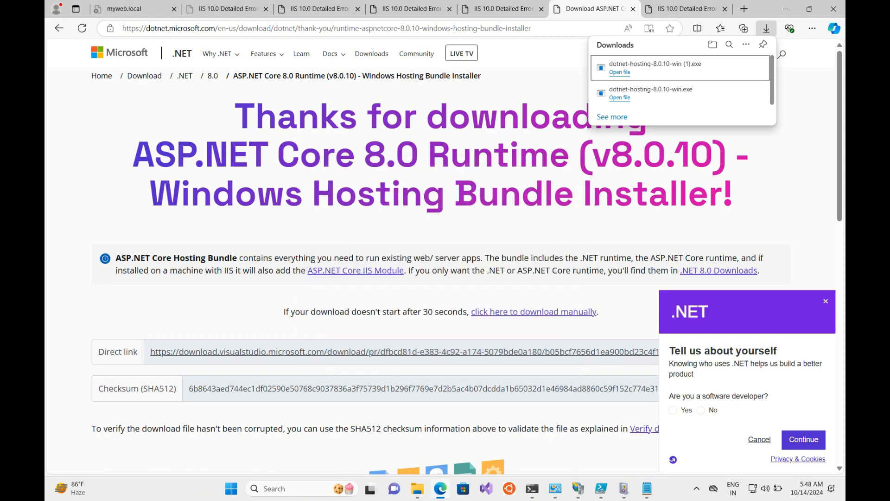
pyautogui.click(578, 488)
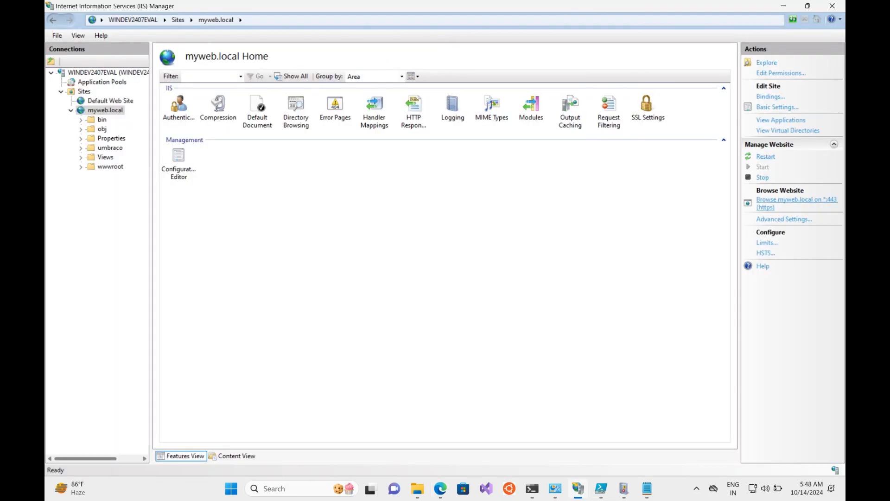
pyautogui.click(797, 200)
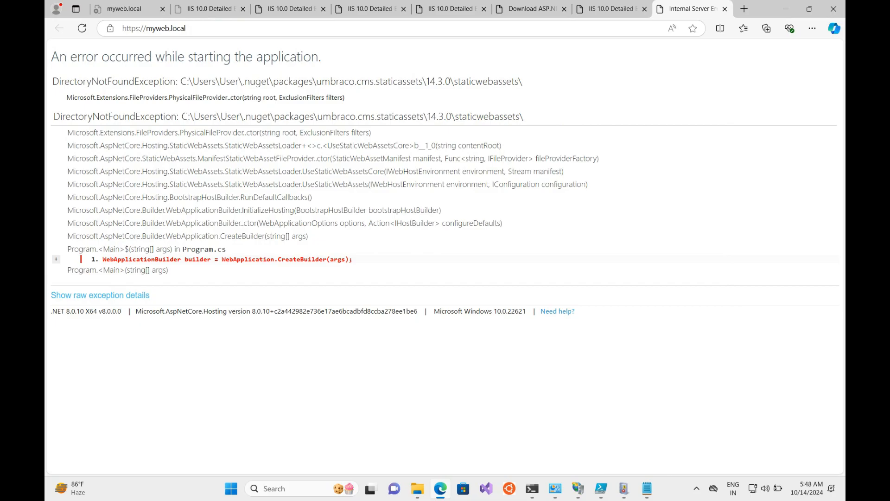
pyautogui.moveTo(53, 82); pyautogui.dragTo(345, 97)
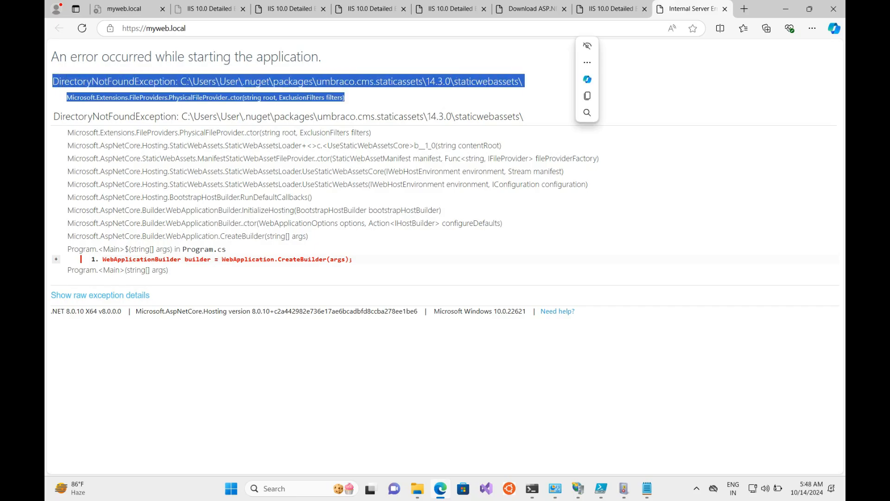
pyautogui.hotkey('ctrl', 'c')
pyautogui.click(464, 98)
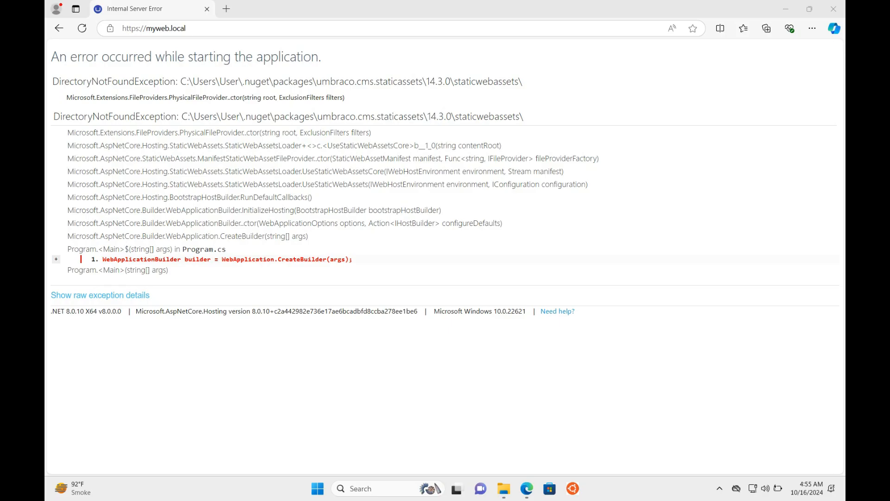
# Step: Copy the .nuget packages path from the error and open that folder in a new File Explorer window
pyautogui.moveTo(181, 81); pyautogui.dragTo(318, 82)
pyautogui.hotkey('ctrl', 'c')
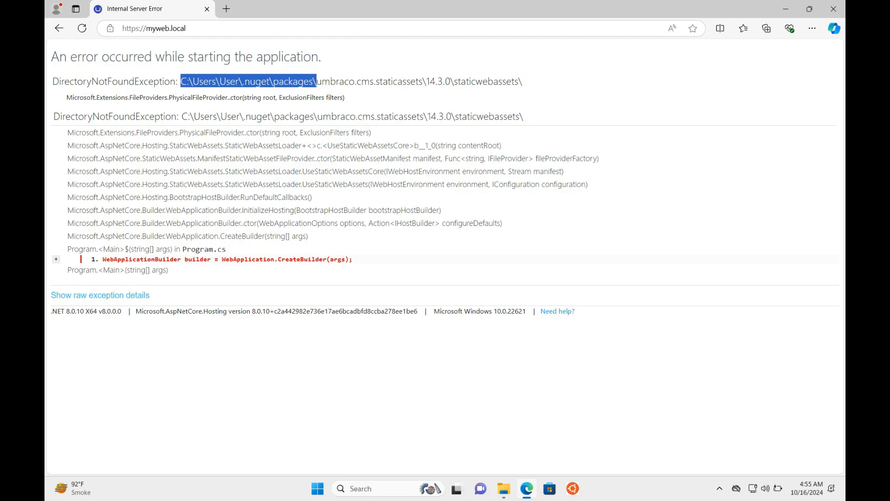
pyautogui.press('super+e')
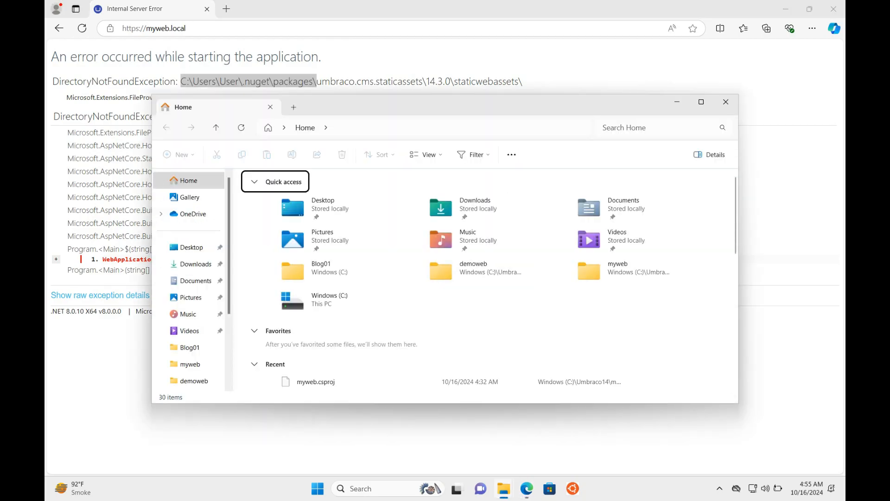
pyautogui.hotkey('alt', 'd')
pyautogui.hotkey('ctrl', 'v')
pyautogui.press('Return')
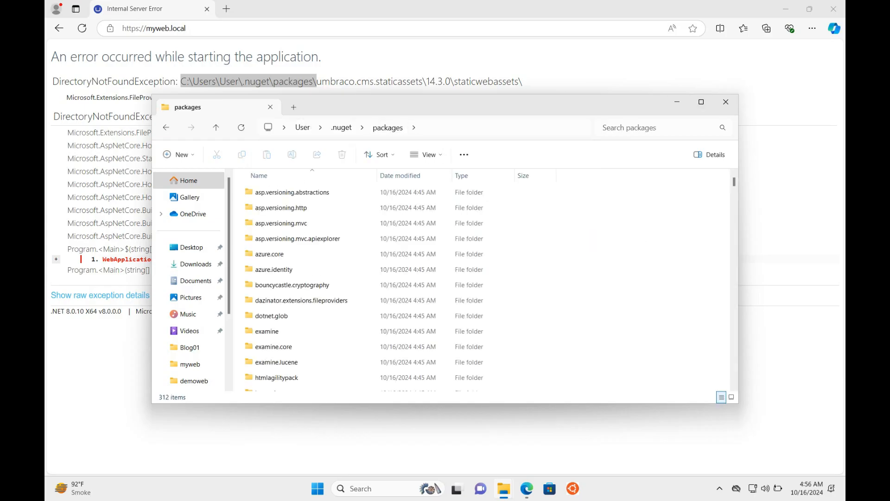
# Step: Open umbraco.cms.staticassets to confirm it holds only a 14.3.0 folder, then return to packages
pyautogui.moveTo(487, 104); pyautogui.dragTo(534, 159)
pyautogui.click(487, 292)
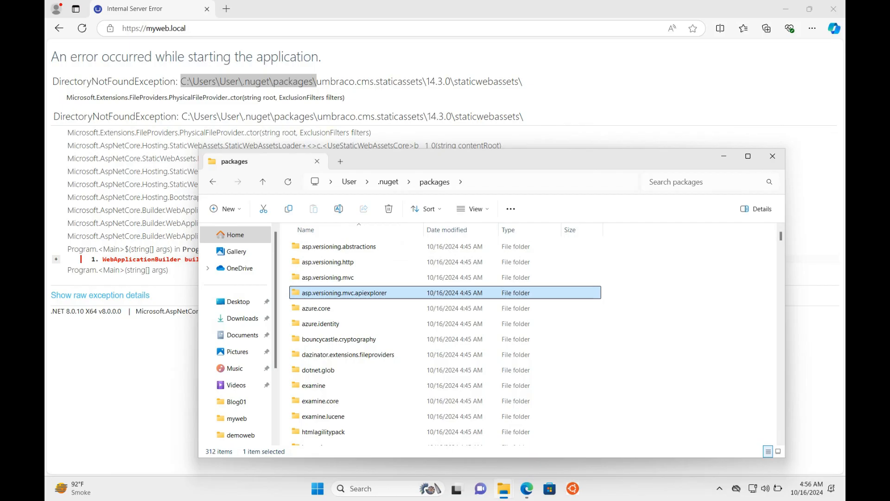
pyautogui.press('u')
pyautogui.press('Down')
pyautogui.press('Down')
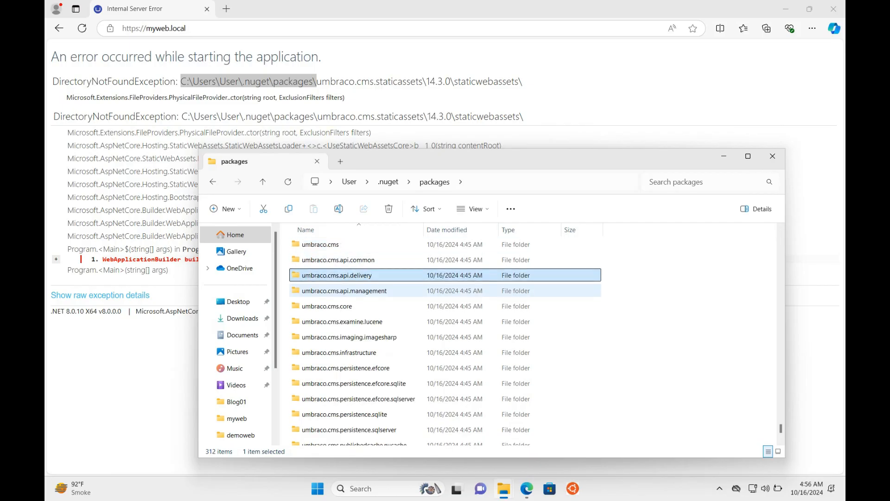
pyautogui.press('Down')
pyautogui.press('Down')
pyautogui.press('Down')
pyautogui.press('Down')
pyautogui.press('Down')
pyautogui.press('Down')
pyautogui.press('Down')
pyautogui.press('Down')
pyautogui.press('Down')
pyautogui.press('Down')
pyautogui.press('Down')
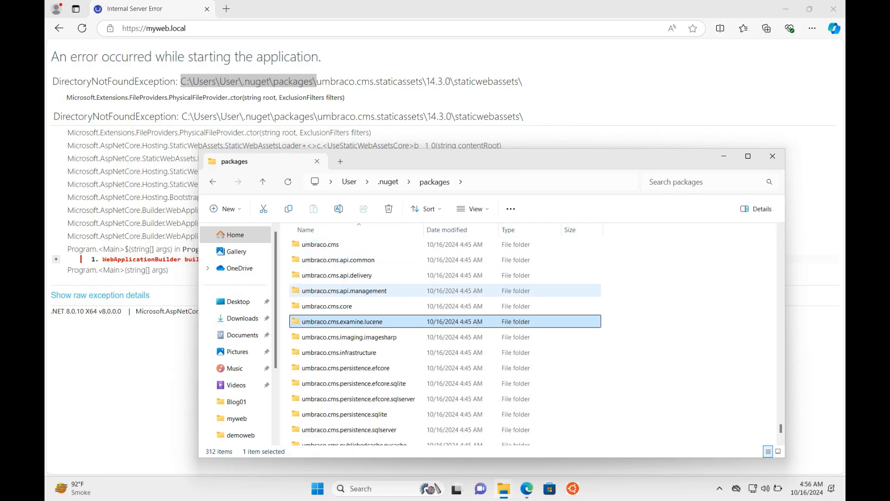
pyautogui.press('Down')
pyautogui.press('Down')
pyautogui.press('Down')
pyautogui.press('Down')
pyautogui.press('Down')
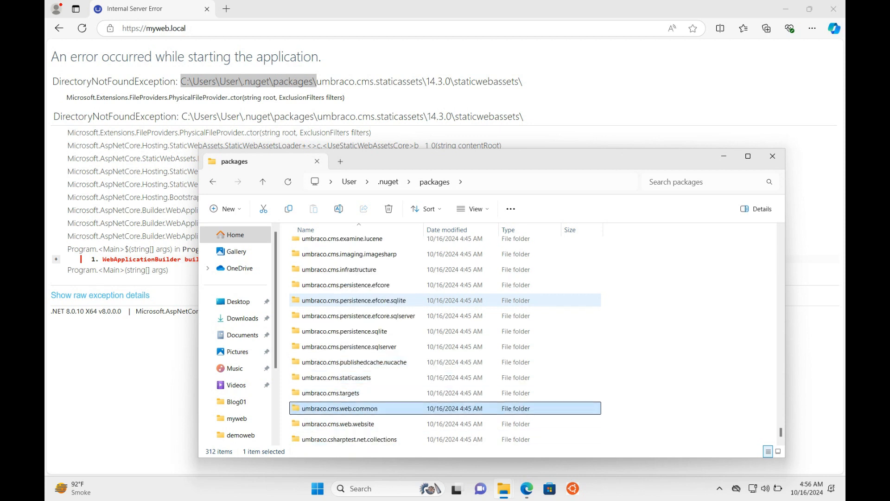
pyautogui.click(336, 378)
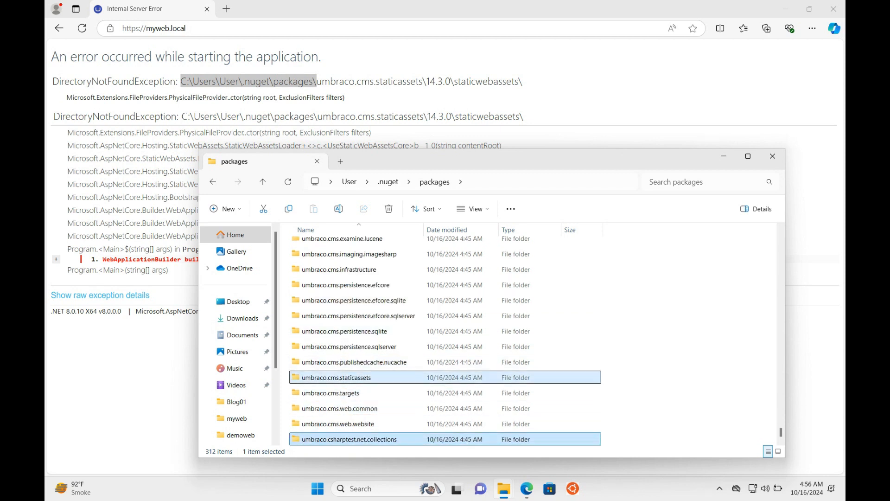
pyautogui.press('Return')
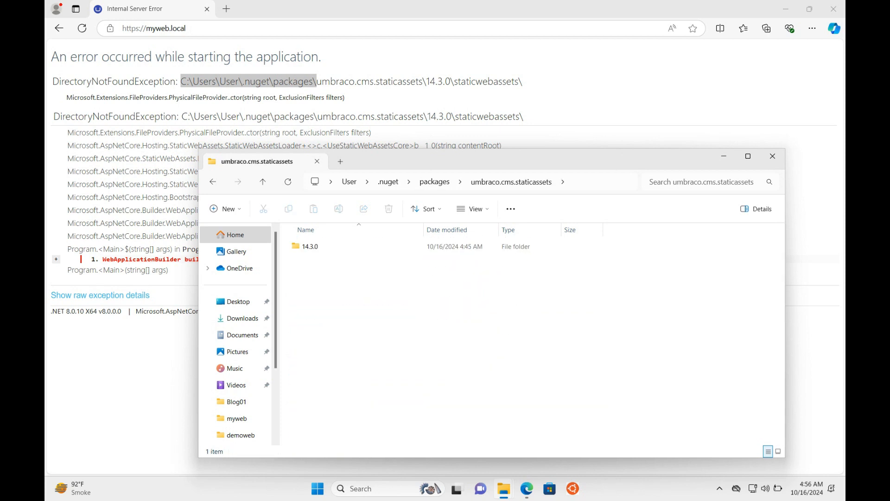
pyautogui.hotkey('alt', 'Up')
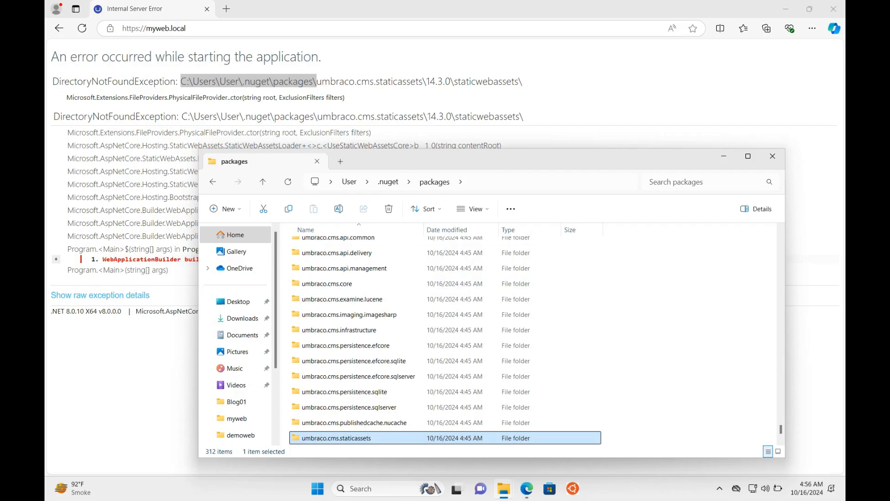
# Step: Browse the 312 package folders and widen the Name column to show full folder names
pyautogui.click(342, 299)
pyautogui.press('m')
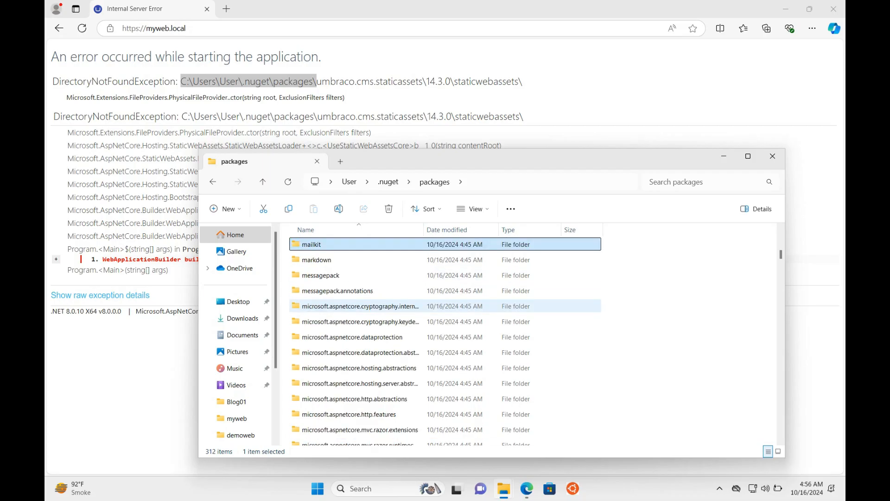
pyautogui.press('m')
pyautogui.scroll(-2, 342, 302)
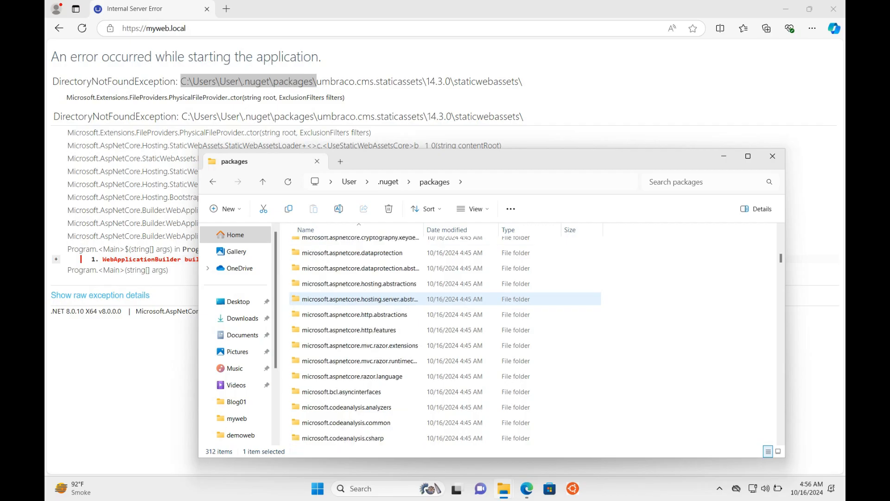
pyautogui.scroll(-2, 343, 299)
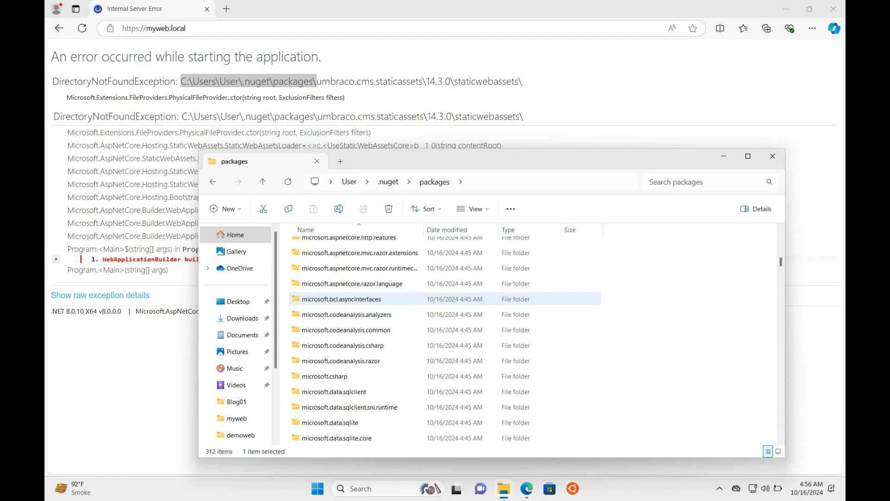
pyautogui.scroll(-4, 342, 299)
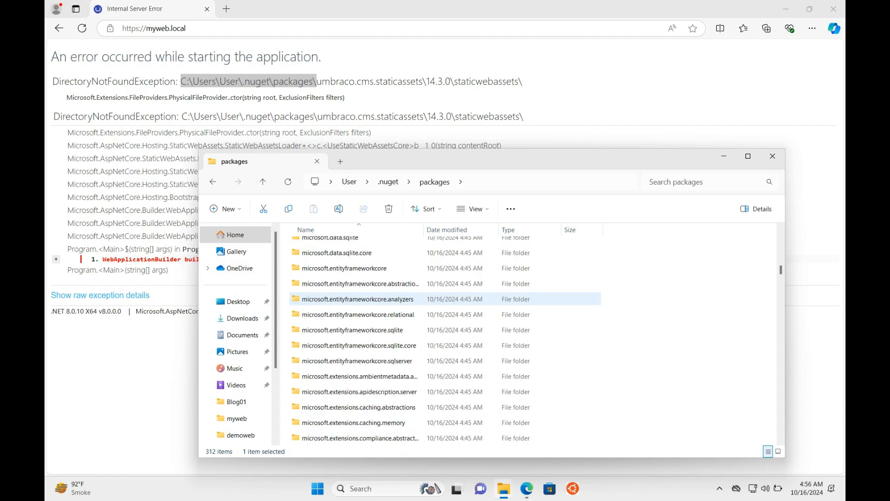
pyautogui.scroll(-2, 343, 299)
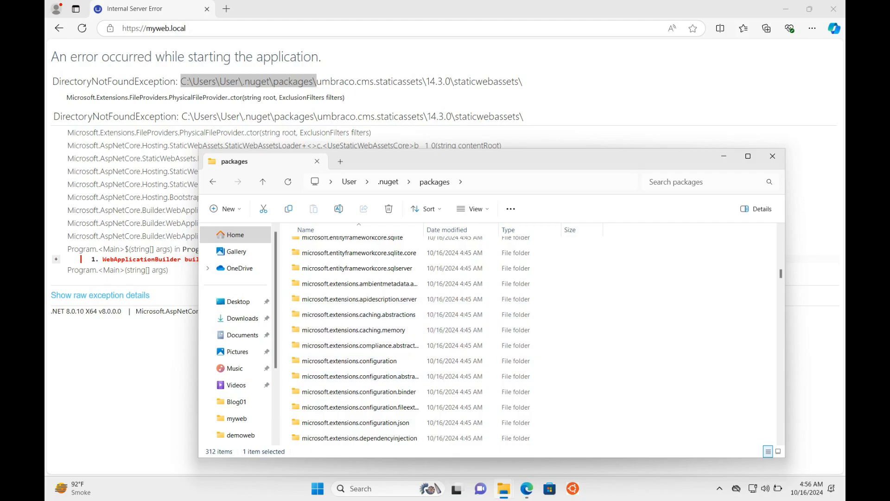
pyautogui.moveTo(422, 230); pyautogui.dragTo(510, 230)
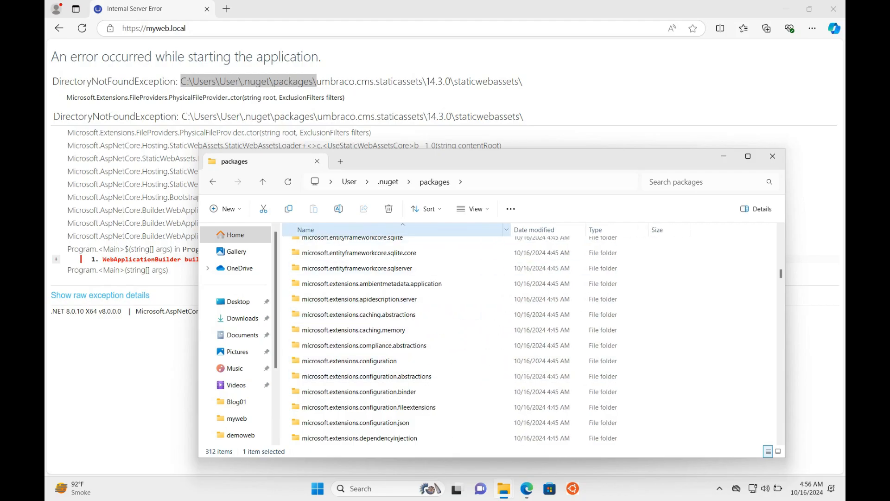
pyautogui.scroll(-2, 487, 339)
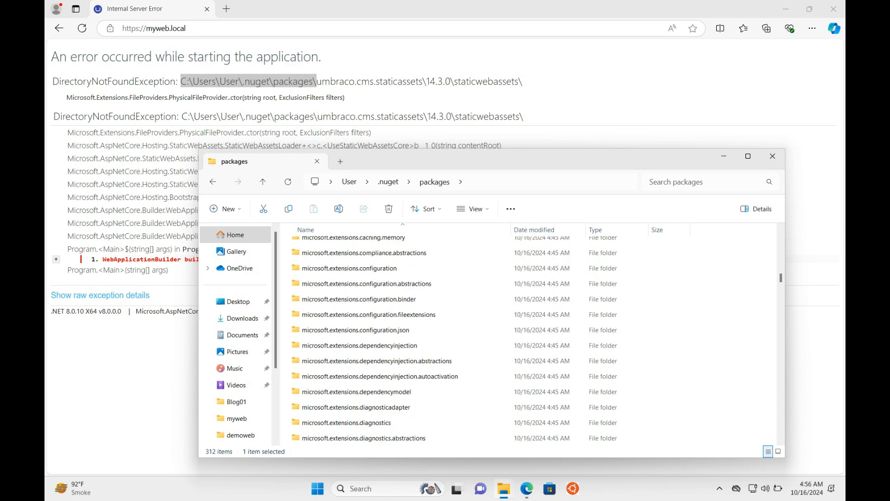
pyautogui.scroll(-1, 486, 339)
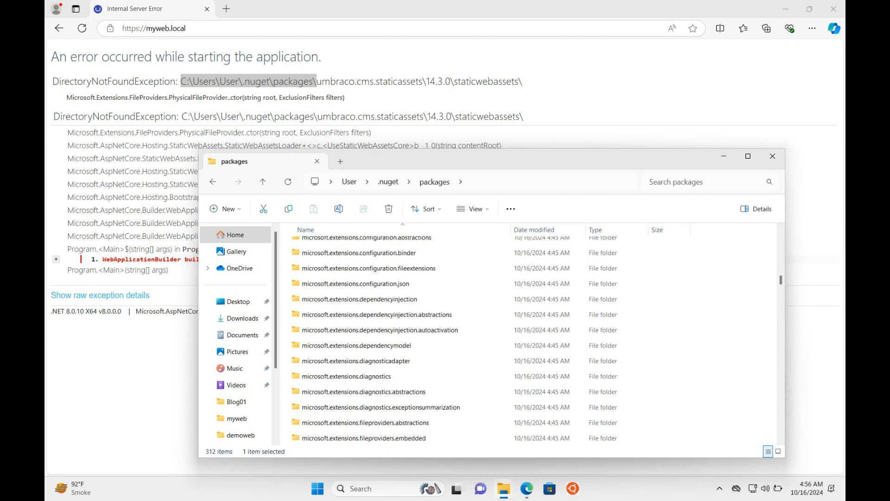
pyautogui.scroll(-1, 486, 338)
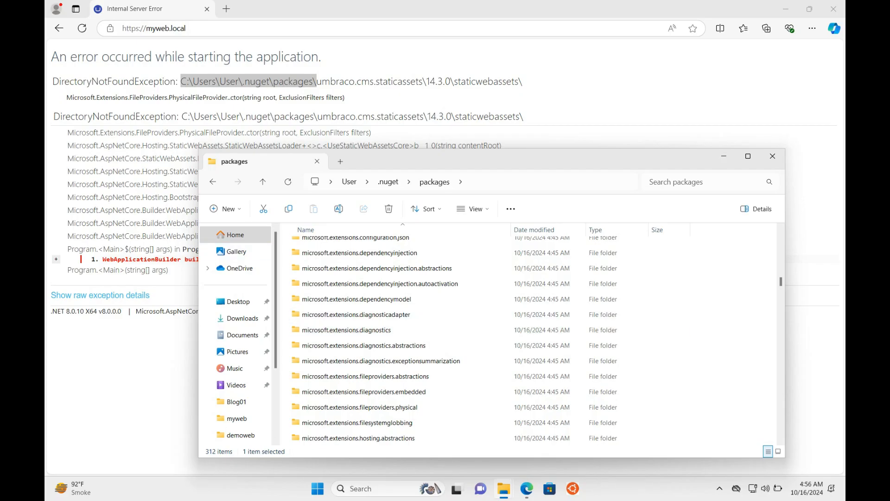
pyautogui.click(728, 276)
pyautogui.click(358, 299)
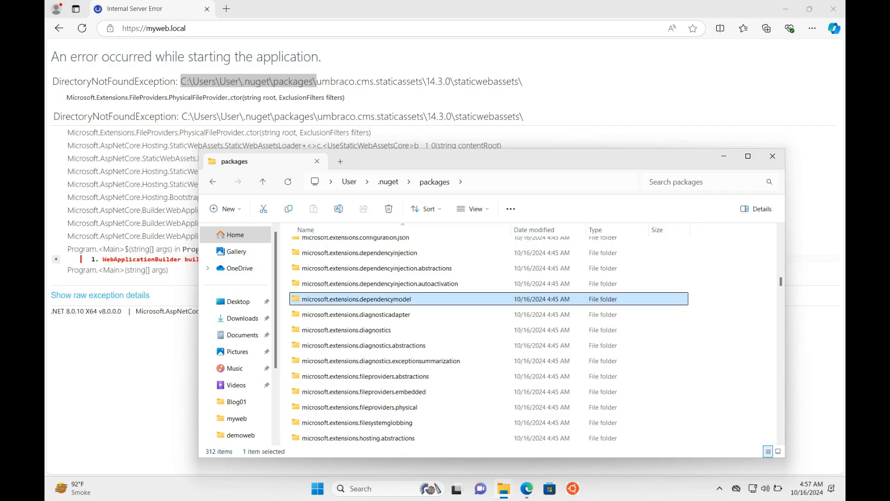
pyautogui.scroll(15, 487, 341)
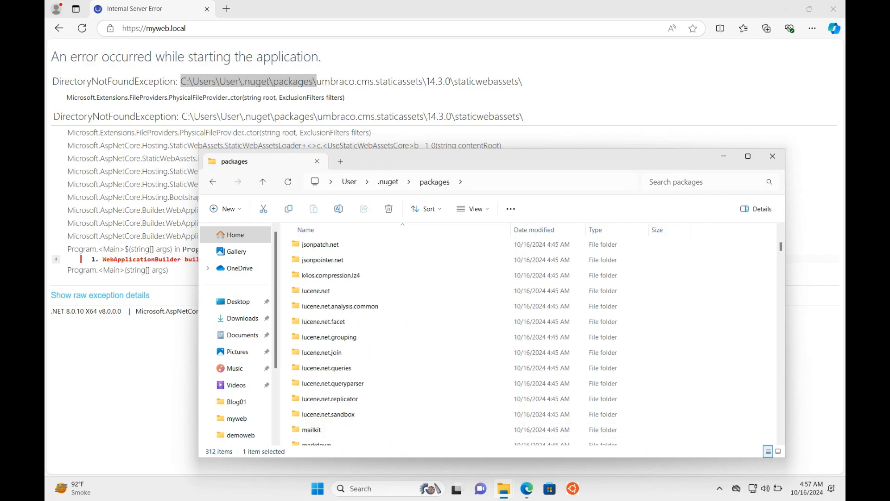
pyautogui.scroll(-2, 487, 299)
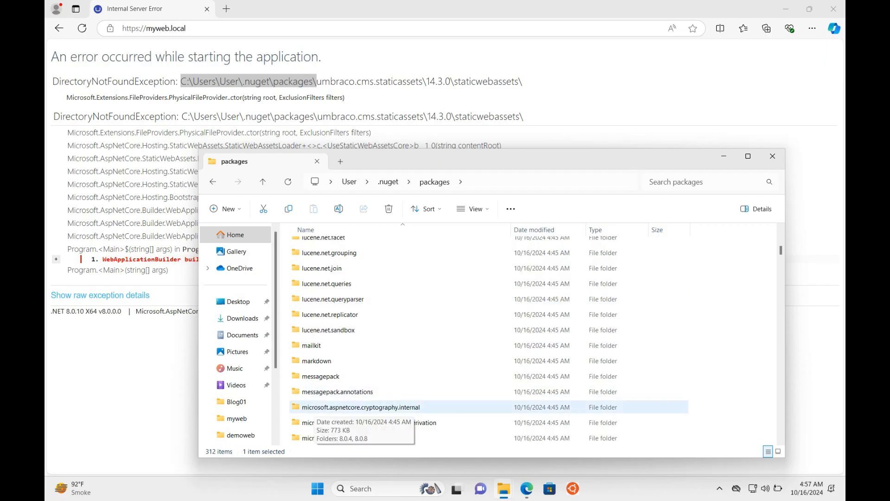
# Step: Launch Command Prompt with administrator rights
pyautogui.press('super')
pyautogui.write('cmd')
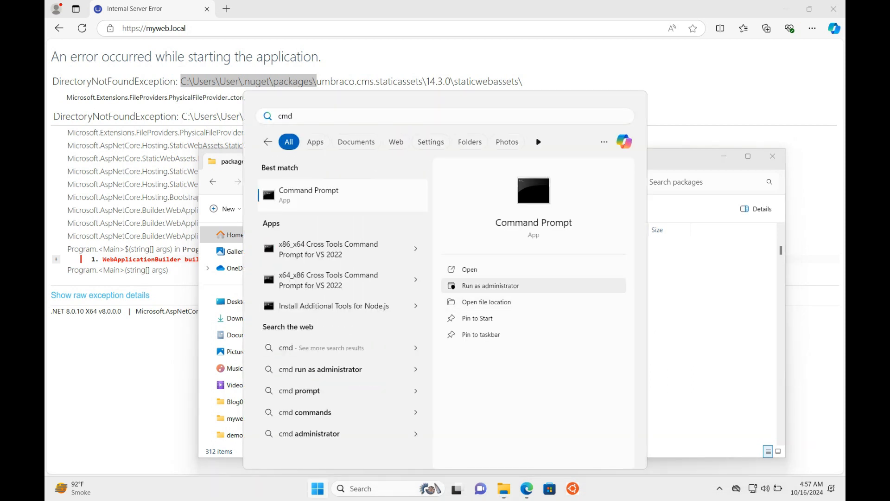
pyautogui.click(491, 285)
# Step: Google 'microsoft.aspnetcore nuget' and open the Microsoft.AspNetCore 2.2.0 NuGet Gallery page
pyautogui.moveTo(68, 145); pyautogui.dragTo(140, 145)
pyautogui.hotkey('ctrl', 'c')
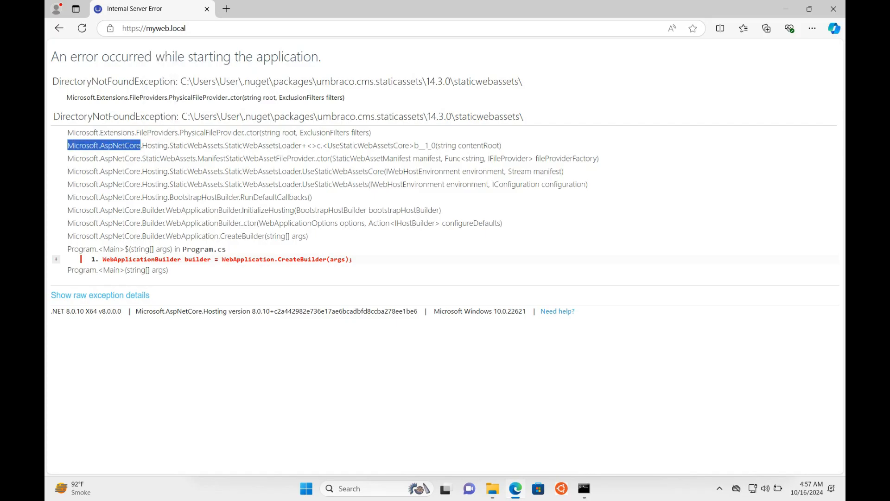
pyautogui.hotkey('ctrl', 't')
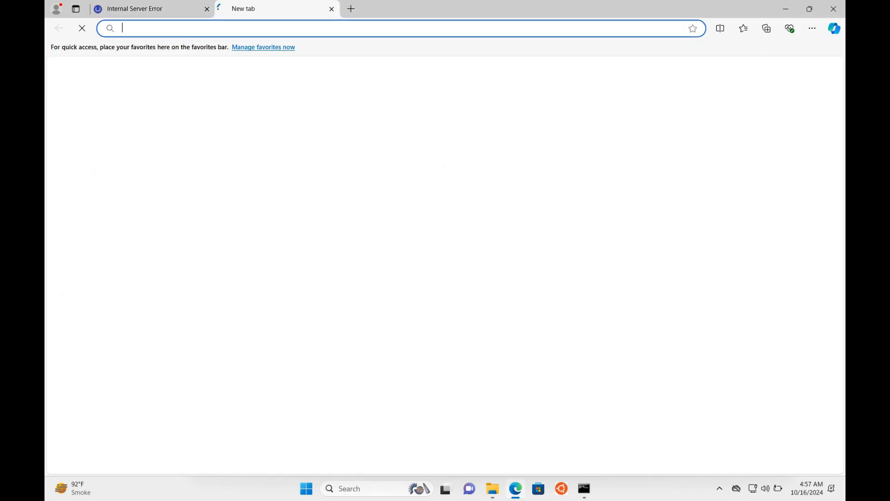
pyautogui.write('g')
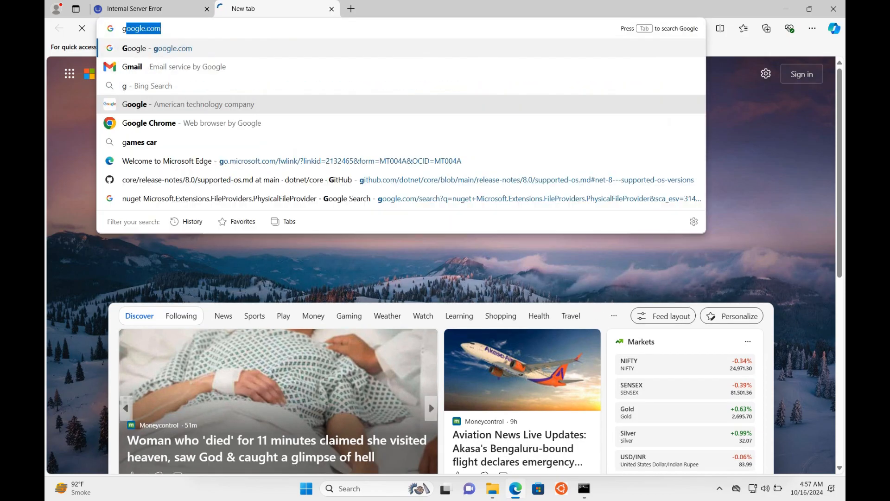
pyautogui.press('Return')
pyautogui.hotkey('ctrl', 'v')
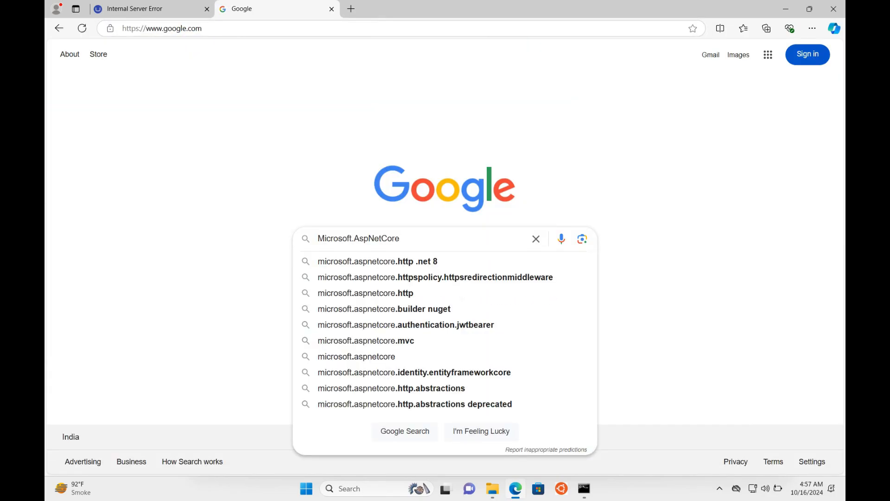
pyautogui.press('Down')
pyautogui.press('Down')
pyautogui.press('Down')
pyautogui.press('Up')
pyautogui.press('Return')
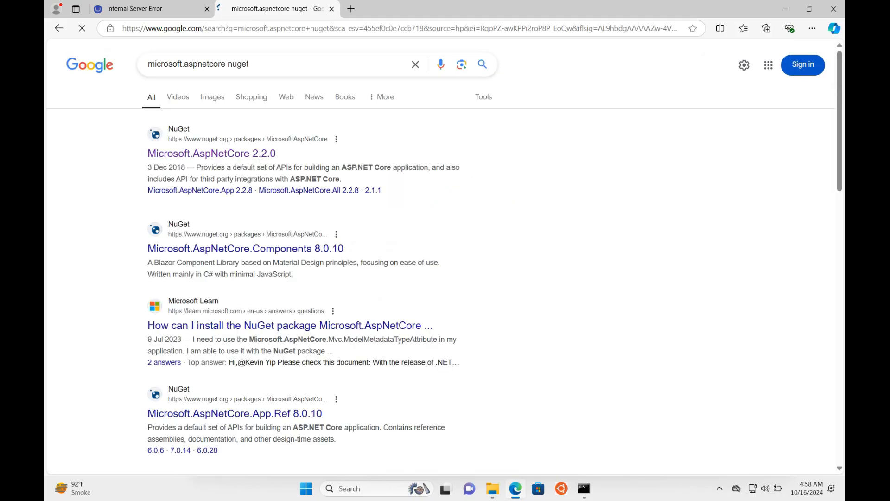
pyautogui.click(211, 153)
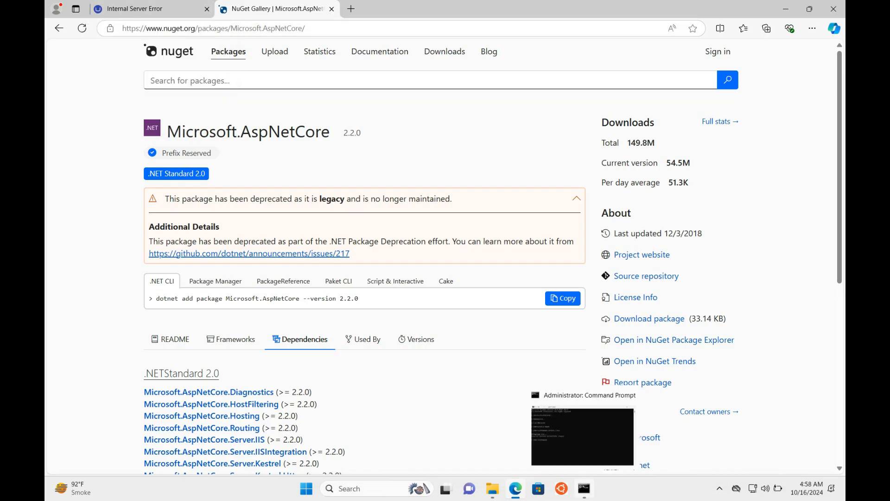
# Step: Paste the 'dotnet add package Microsoft.AspNetCore 2.2.0' command into the administrator command prompt
pyautogui.click(583, 488)
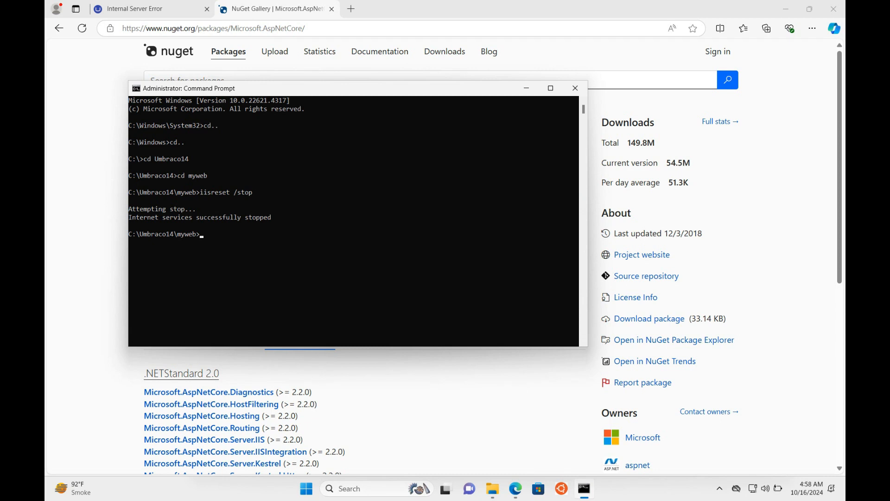
pyautogui.click(526, 88)
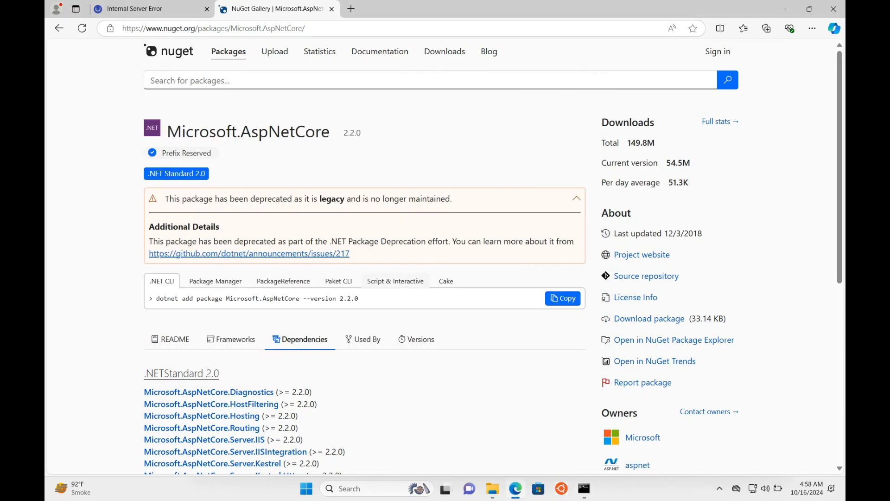
pyautogui.moveTo(359, 299); pyautogui.dragTo(155, 299)
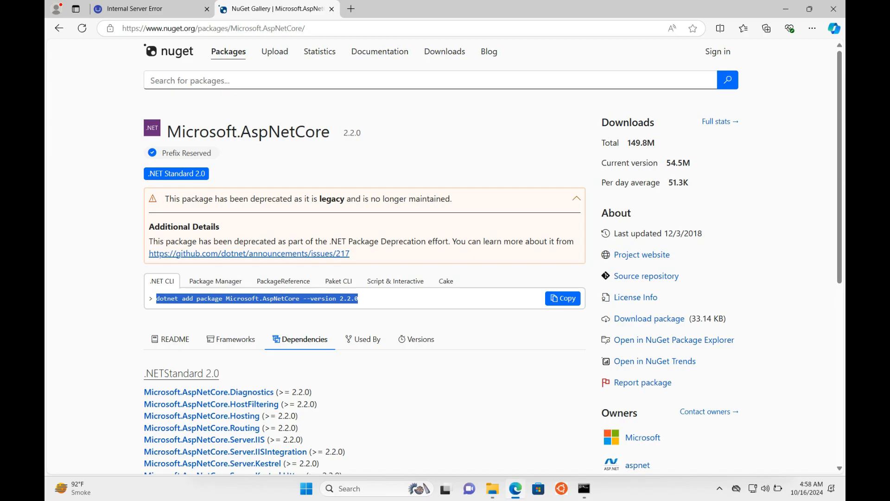
pyautogui.click(584, 488)
pyautogui.write('dotnet add package Microsoft.AspNetCore --version 2.2.0')
# Step: Add Microsoft.AspNetCore 2.2.0, then run dotnet clean, dotnet build and iisreset /start
pyautogui.press('Return')
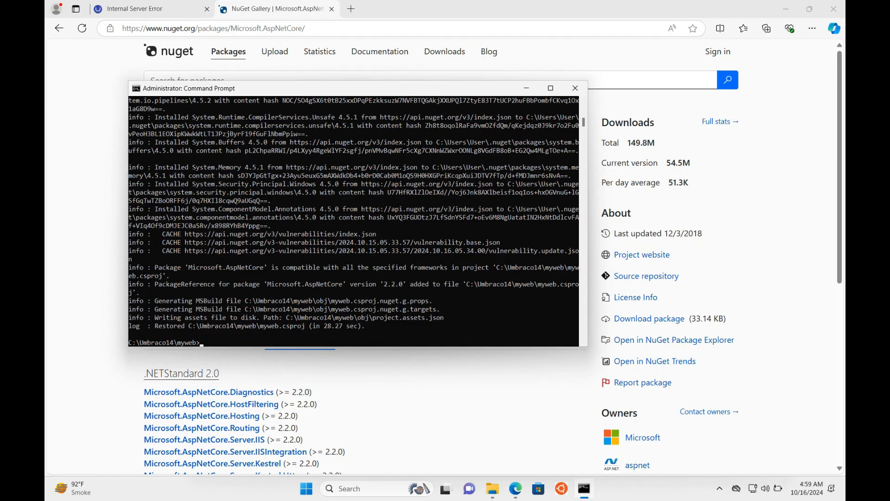
pyautogui.write('dotnet clean')
pyautogui.press('Return')
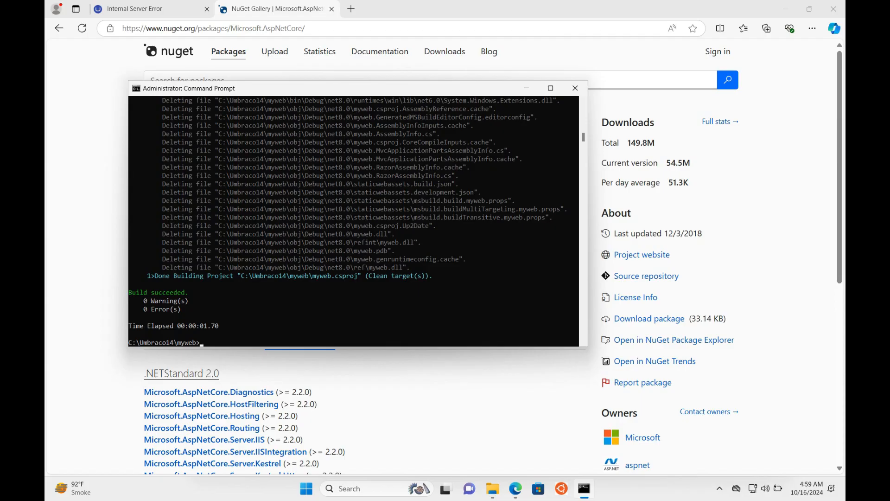
pyautogui.write('dotnet build')
pyautogui.press('Return')
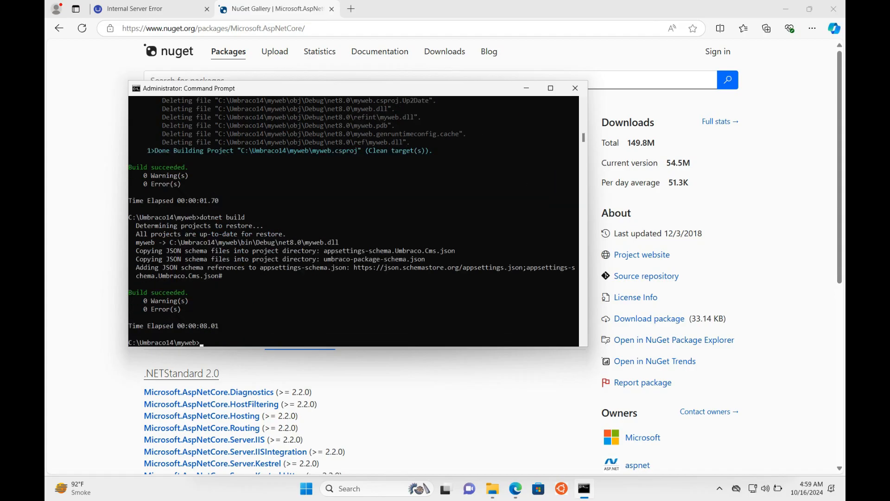
pyautogui.write('iisreset /start')
pyautogui.press('Return')
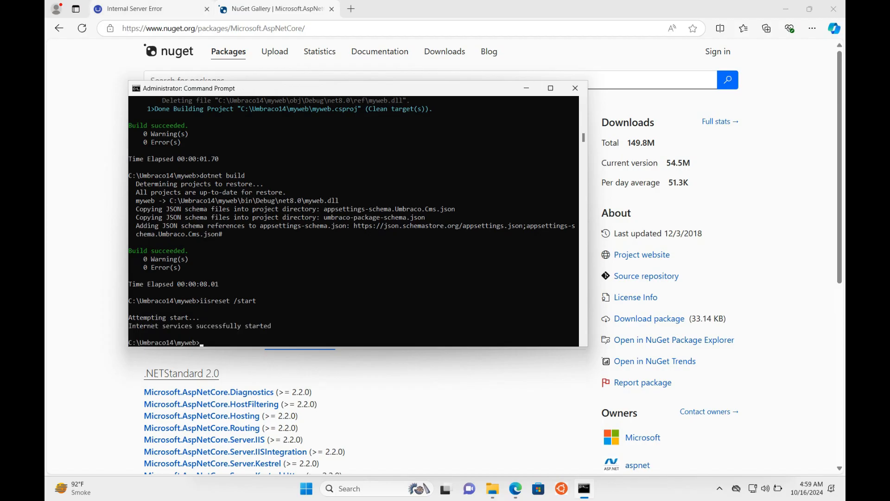
pyautogui.click(150, 9)
pyautogui.click(195, 28)
pyautogui.press('Return')
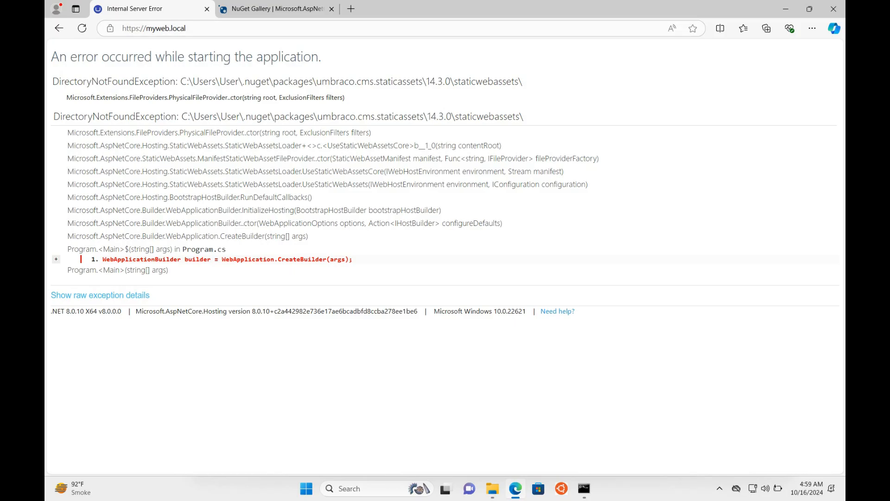
# Step: Reload the Umbraco installer and enter the administrator's name and myweb.local e-mail address
pyautogui.hotkey('ctrl', 'l')
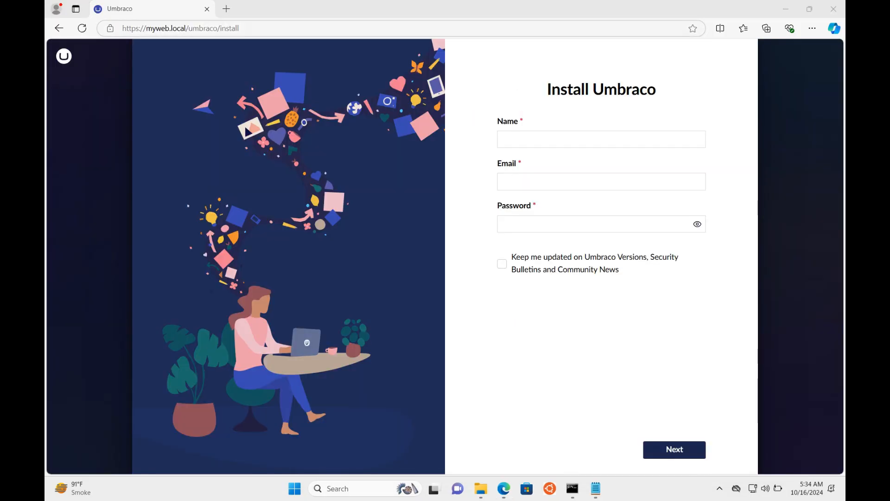
pyautogui.click(194, 28)
pyautogui.press('Return')
pyautogui.click(503, 139)
pyautogui.write('keyur')
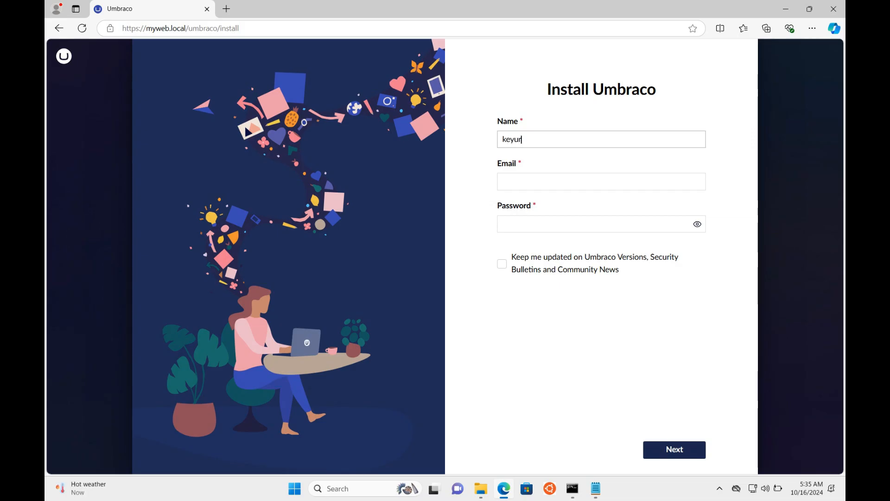
pyautogui.press('Tab')
pyautogui.hotkey('ctrl', 'a')
pyautogui.press('Tab')
# Step: Enter the account password, replace it with a longer one after the too-short warning, and continue
pyautogui.write('********')
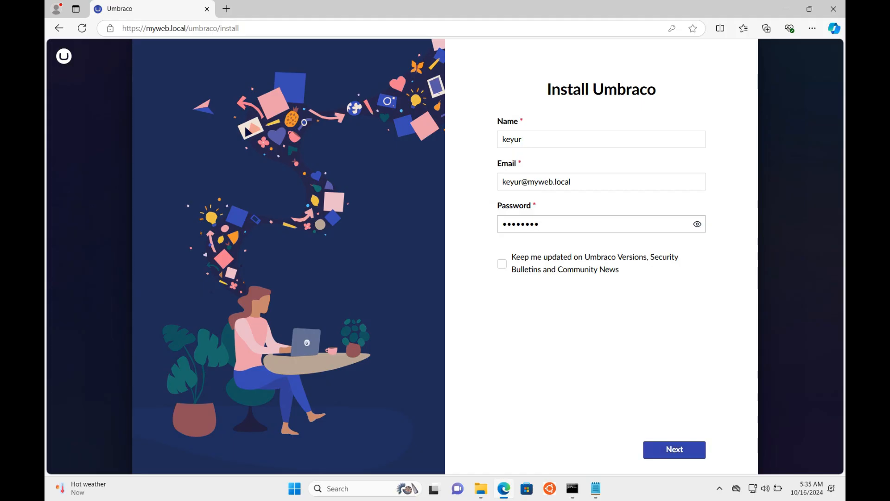
pyautogui.click(674, 449)
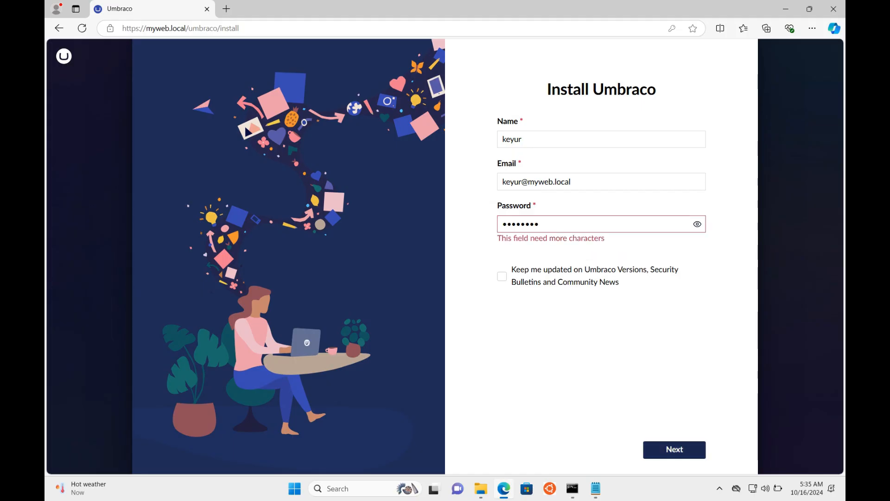
pyautogui.hotkey('ctrl', 'a')
pyautogui.write('123456789')
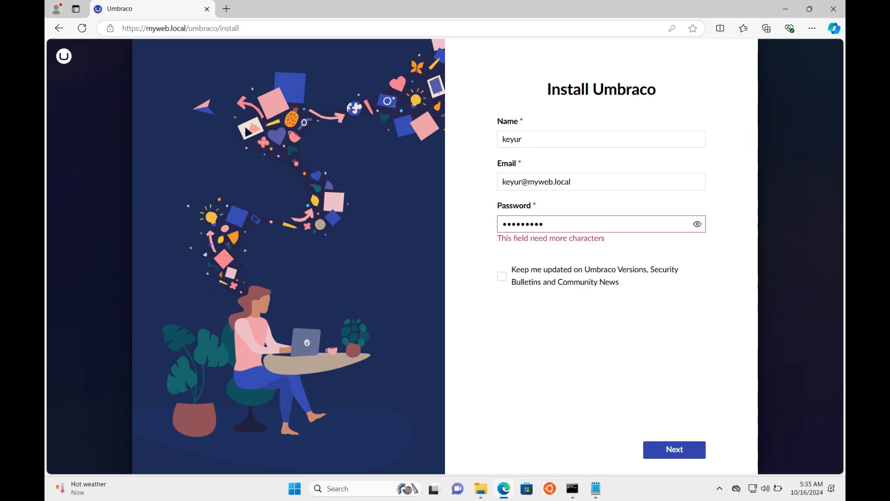
pyautogui.hotkey('ctrl', 'a')
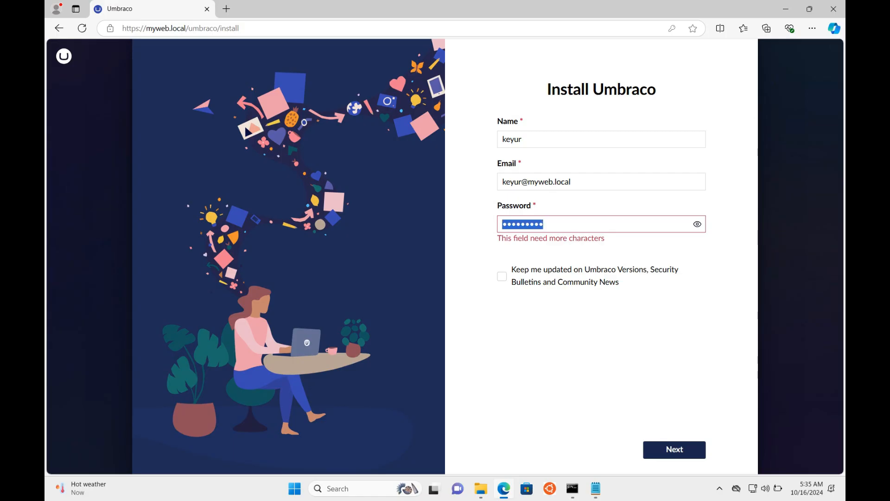
pyautogui.write('a••••')
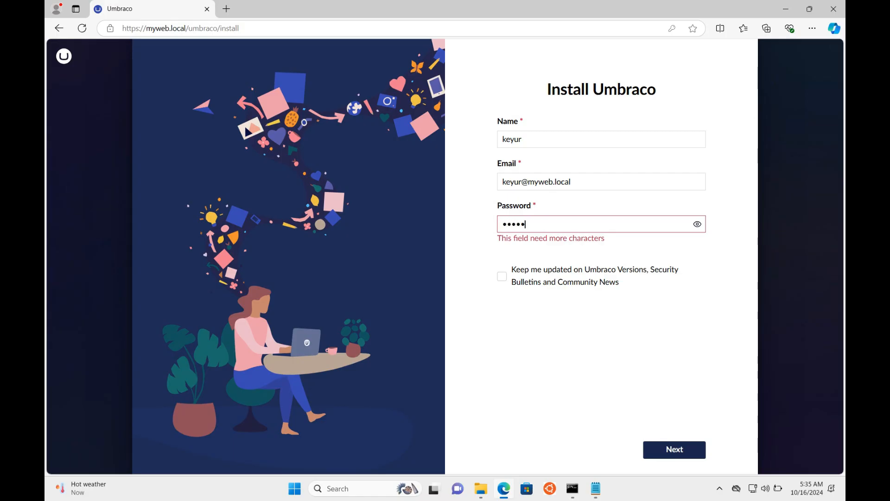
pyautogui.write('•••••')
pyautogui.press('Return')
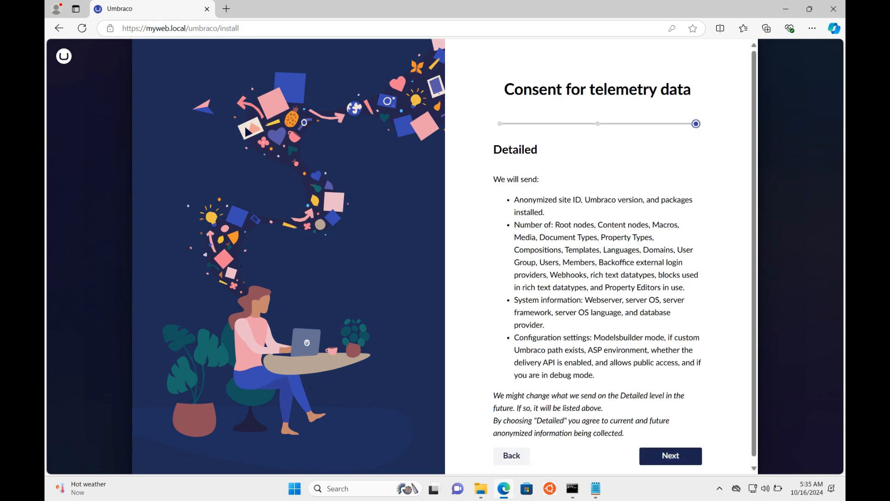
# Step: Accept Detailed telemetry, rename the SQLite database to mywebDB, and install Umbraco
pyautogui.scroll(-1, 671, 456)
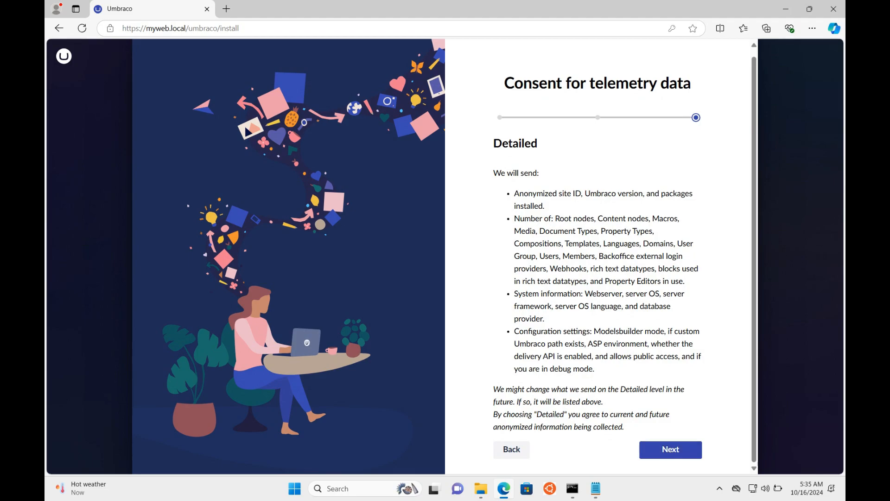
pyautogui.click(671, 450)
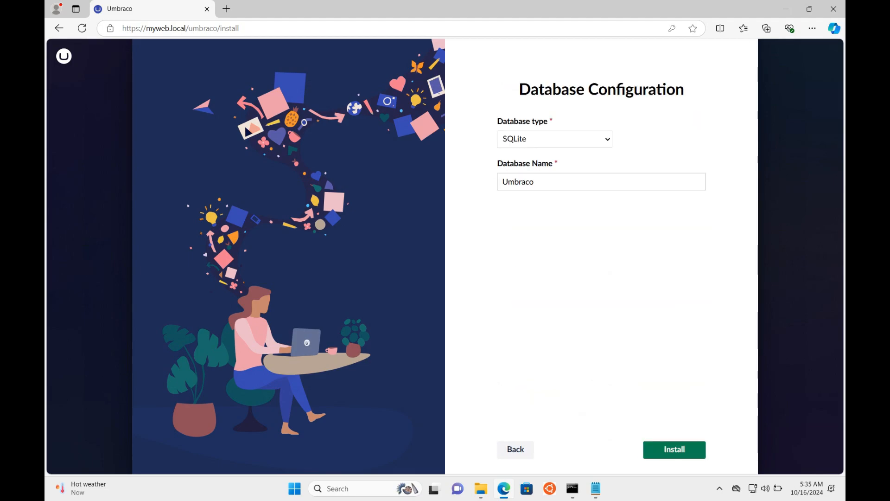
pyautogui.click(535, 182)
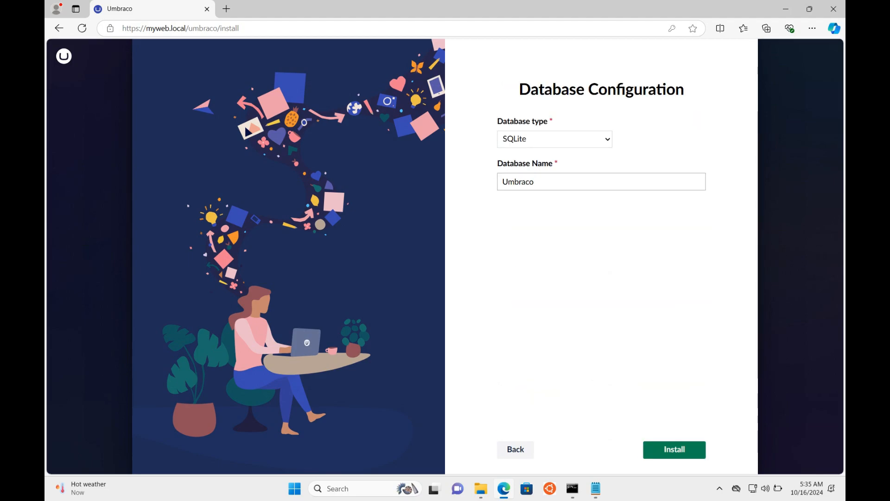
pyautogui.press('BackSpace')
pyautogui.press('BackSpace')
pyautogui.press('BackSpace')
pyautogui.press('BackSpace')
pyautogui.press('BackSpace')
pyautogui.write('myweb')
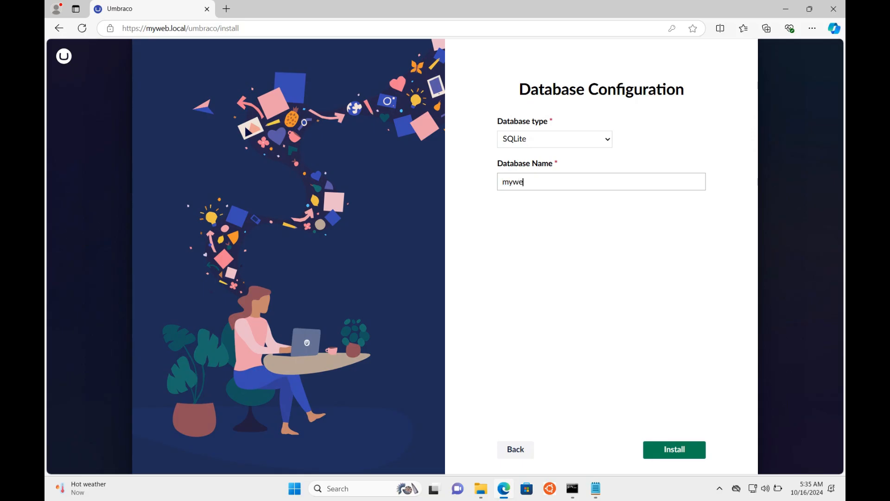
pyautogui.write('DB')
pyautogui.click(674, 449)
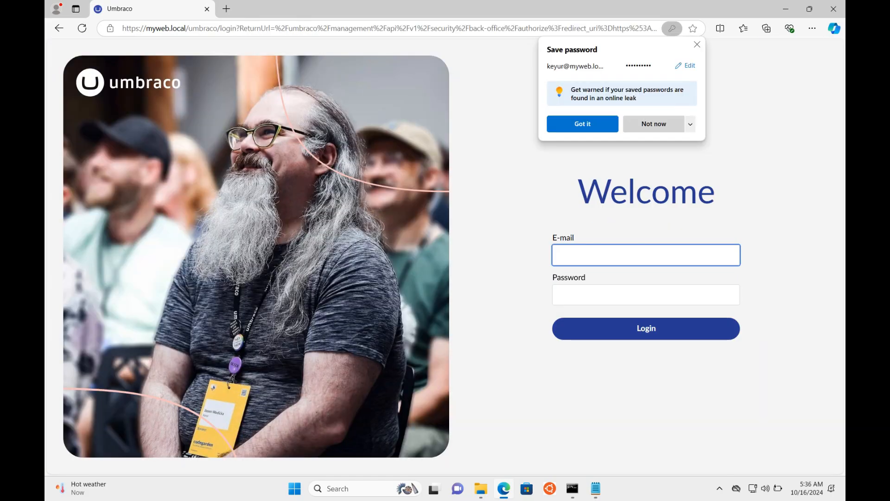
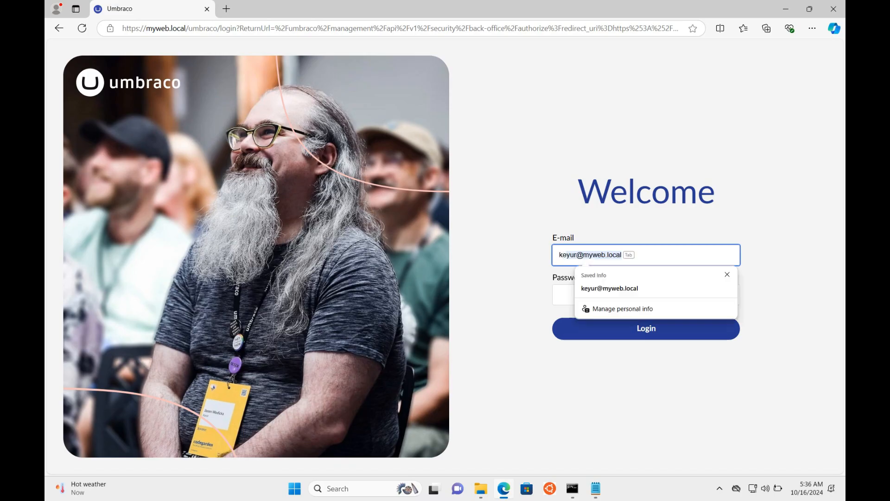
# Step: Sign in with the administrator e-mail and password, visit Settings, then return to Content's Getting Started dashboard
pyautogui.press('Tab')
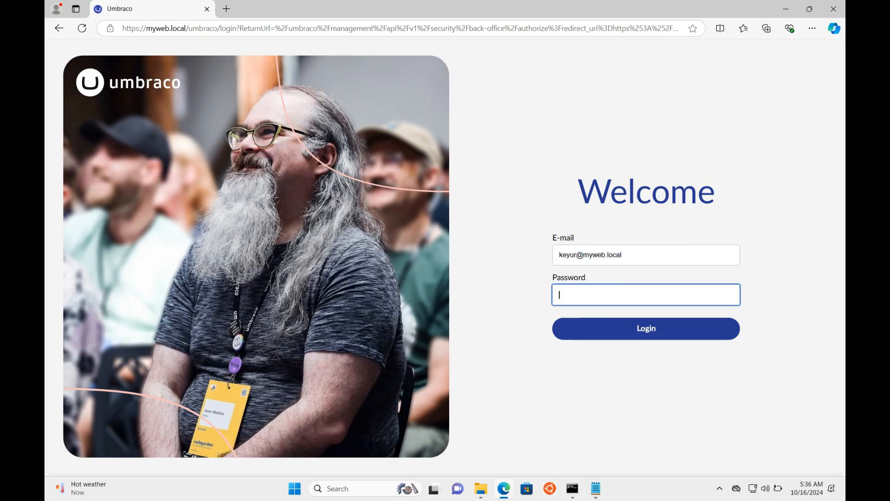
pyautogui.write('•••••••••')
pyautogui.press('Return')
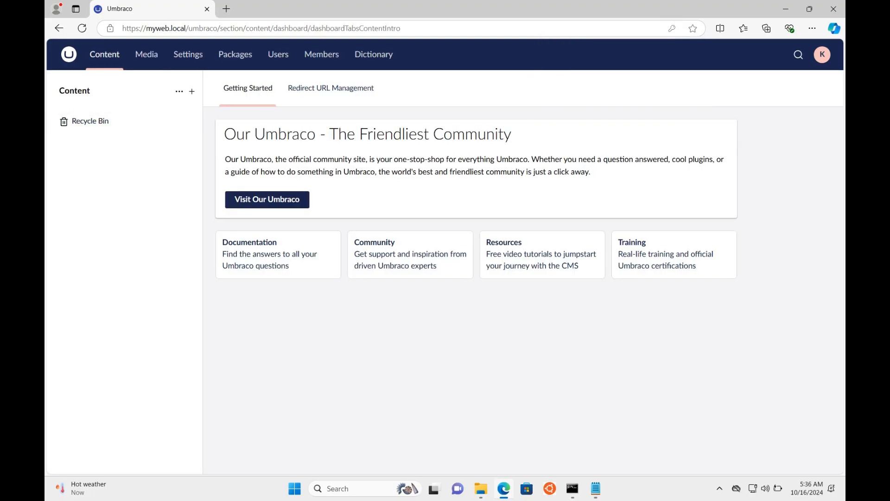
pyautogui.click(188, 54)
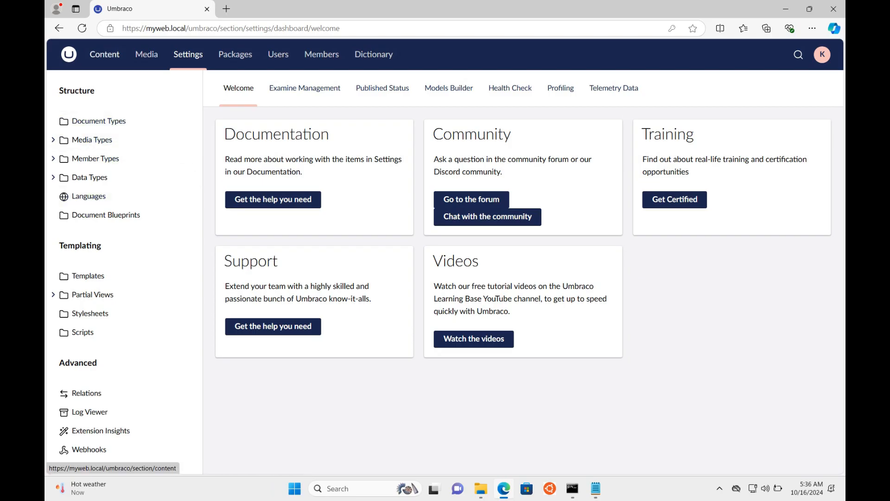
pyautogui.click(105, 54)
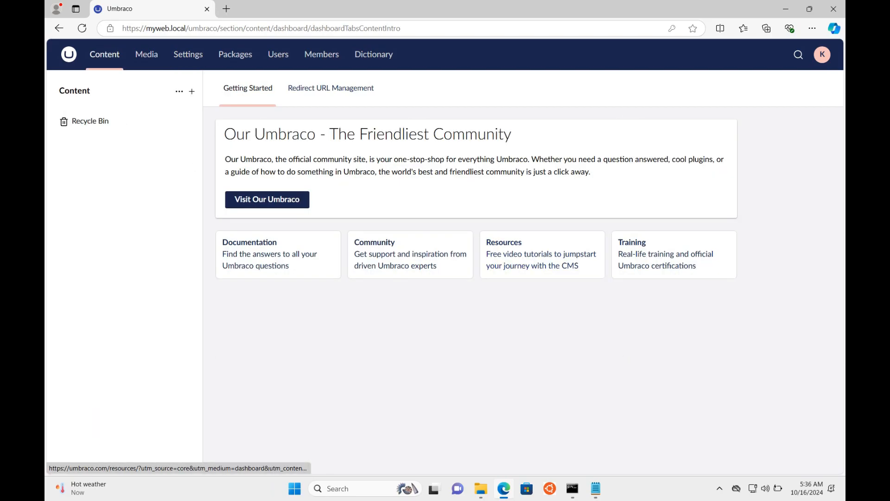